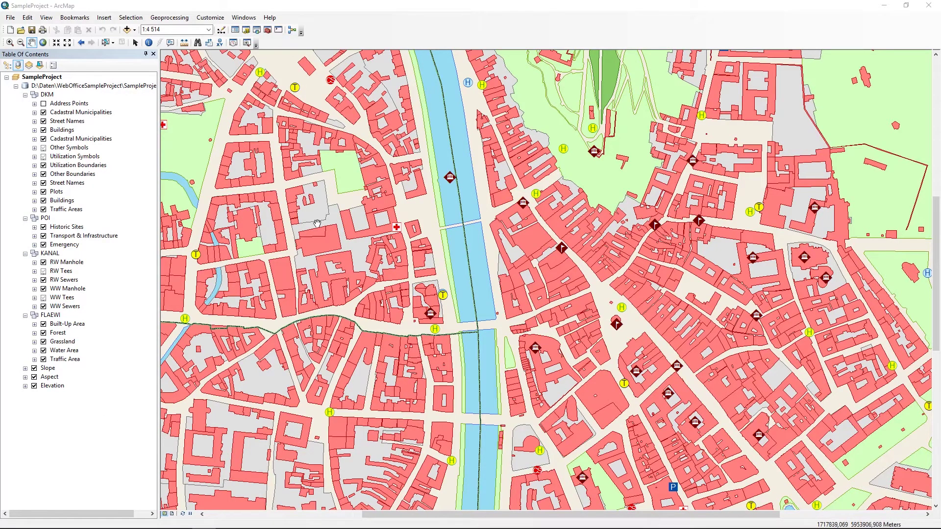
- Open ArcMap's Share as Service dialog for the SampleProject map
{"action": "left_click", "coordinate": [12, 18]}
{"action": "mouse_move", "coordinate": [30, 87]}
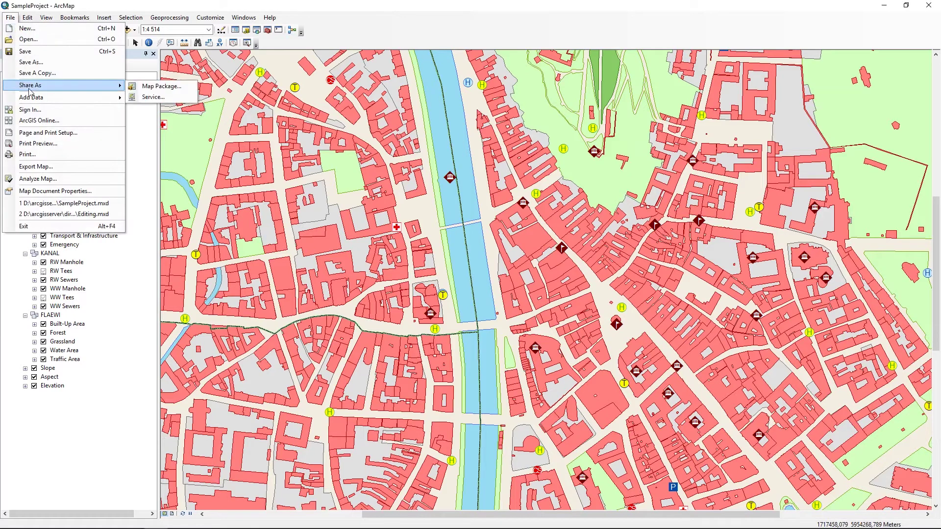
{"action": "left_click", "coordinate": [147, 98]}
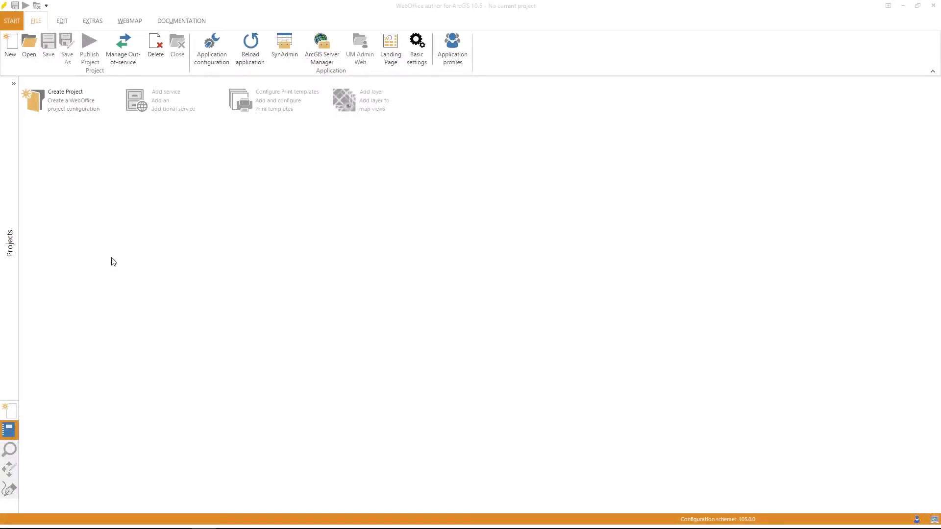
- Start a new WebOffice project with Project ID CityMap
{"action": "left_click", "coordinate": [63, 117]}
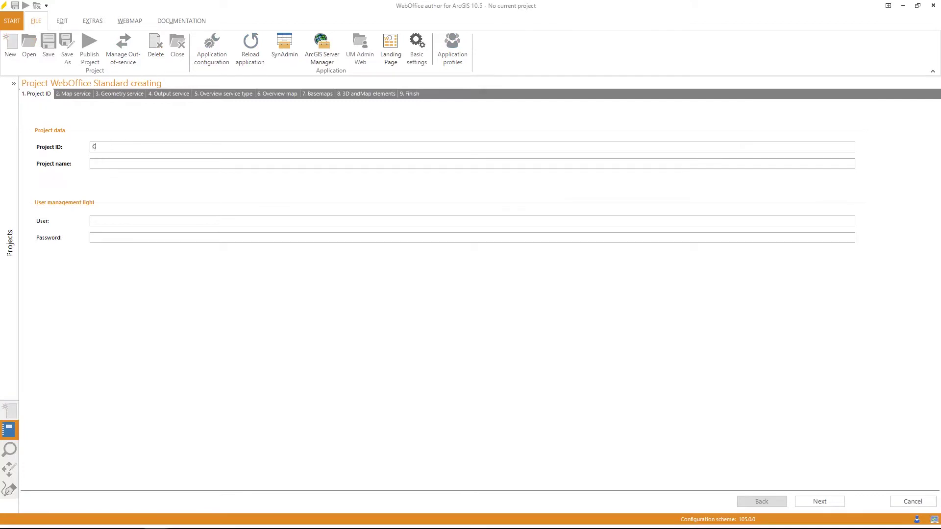
{"action": "type", "text": "CityMap"}
{"action": "key", "text": "Tab"}
- Use the CityMapProject service from the server as the project's map service
{"action": "left_click", "coordinate": [808, 501]}
{"action": "left_click", "coordinate": [889, 221]}
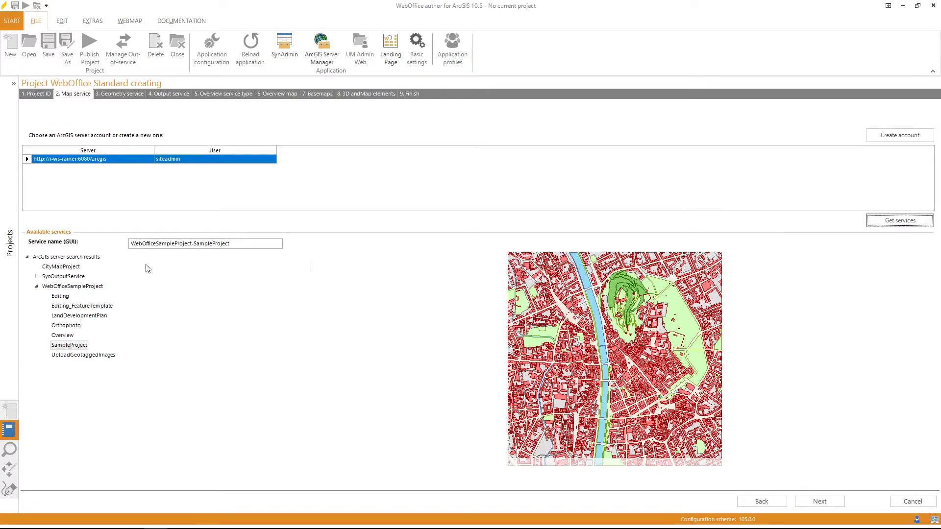
{"action": "left_click", "coordinate": [68, 268]}
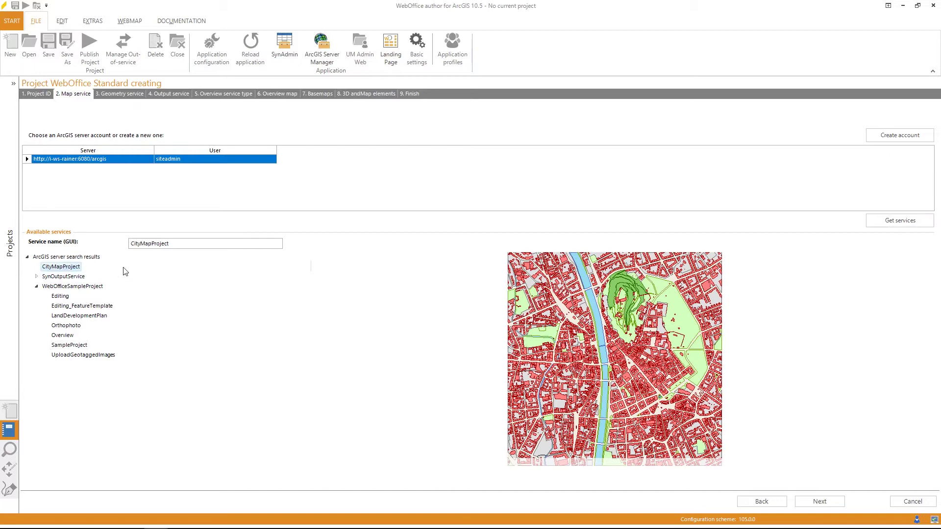
{"action": "left_click", "coordinate": [809, 500]}
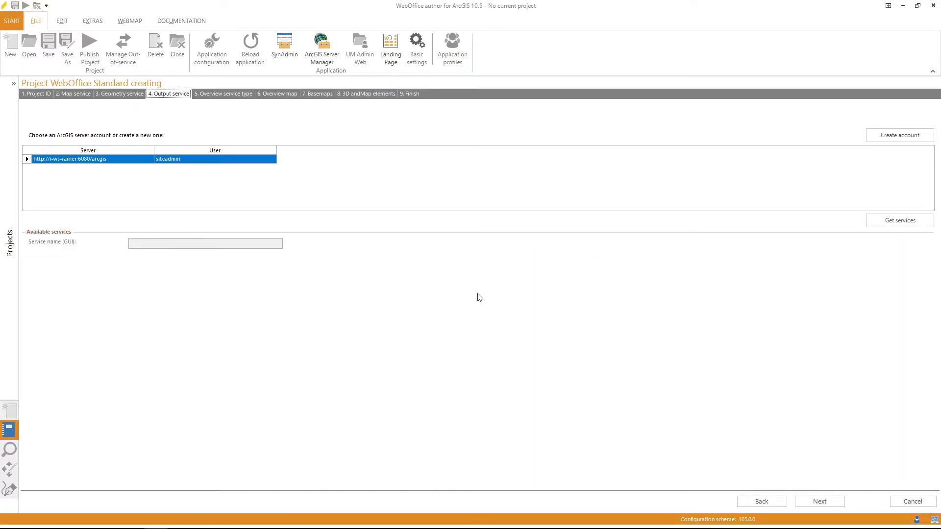
- Set CityMapProject as the project's output service
{"action": "left_click", "coordinate": [876, 224]}
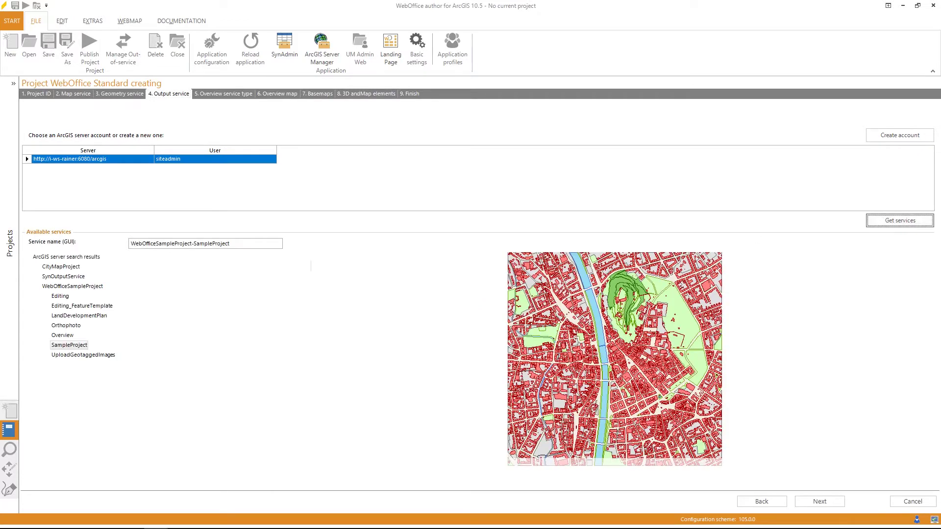
{"action": "left_click", "coordinate": [76, 267]}
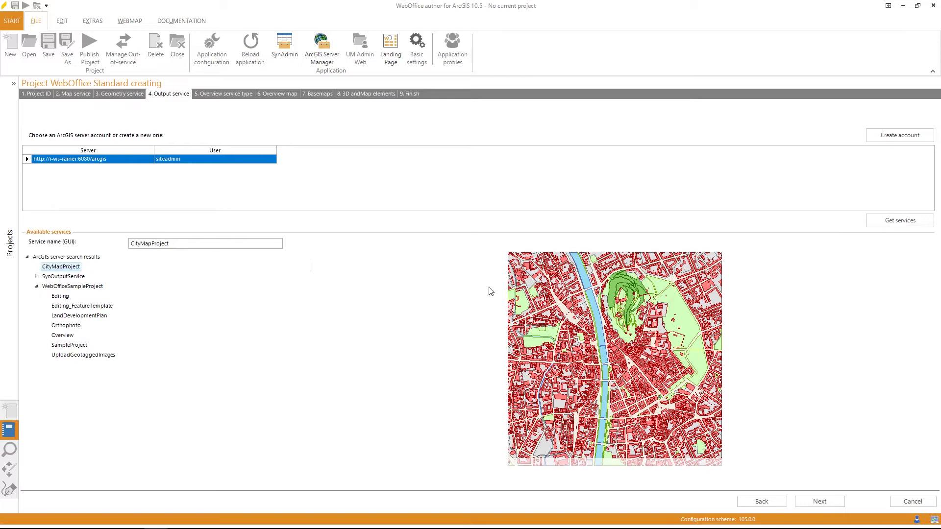
{"action": "left_click", "coordinate": [818, 498]}
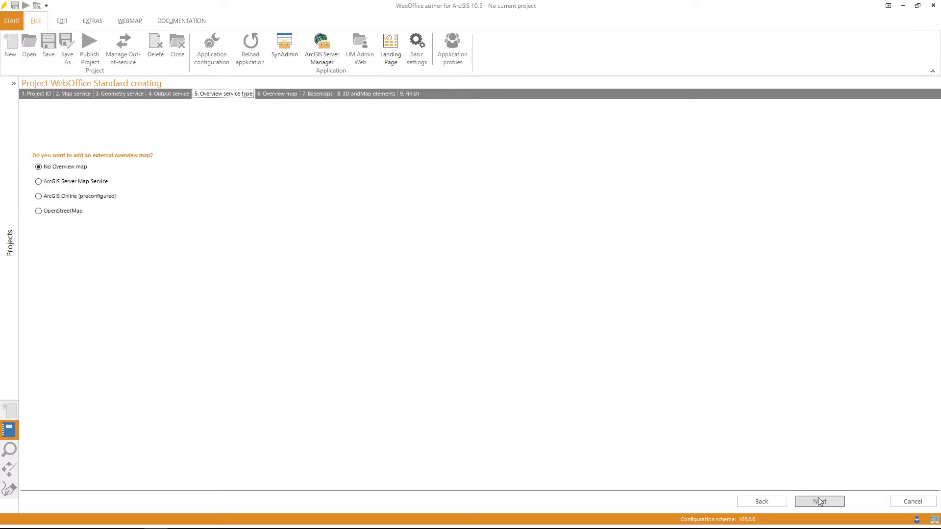
- Use the CityMapProject ArcGIS Server Map Service as the overview map
{"action": "left_click", "coordinate": [98, 188]}
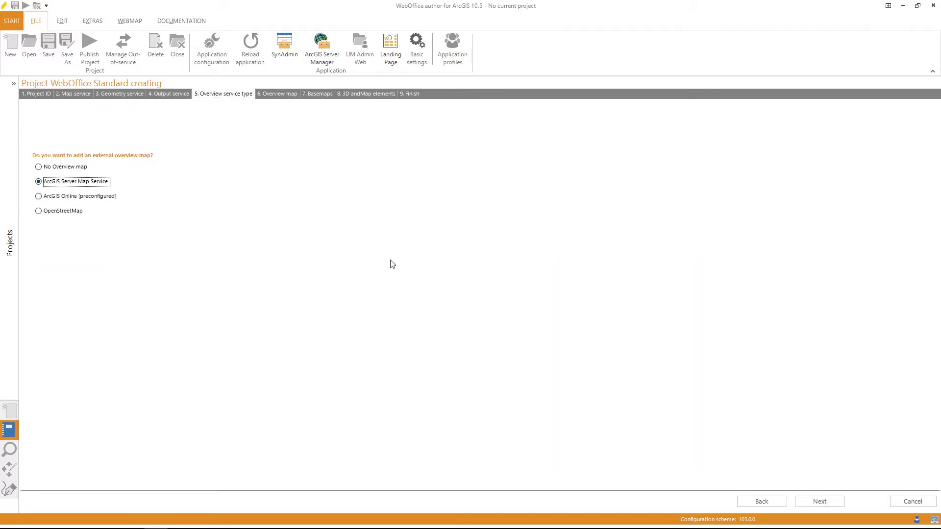
{"action": "left_click", "coordinate": [821, 499]}
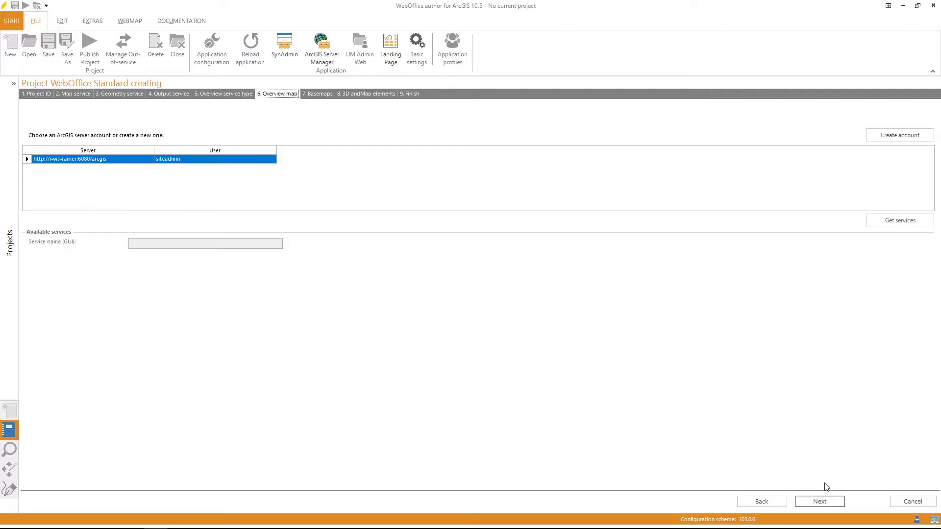
{"action": "left_click", "coordinate": [886, 223]}
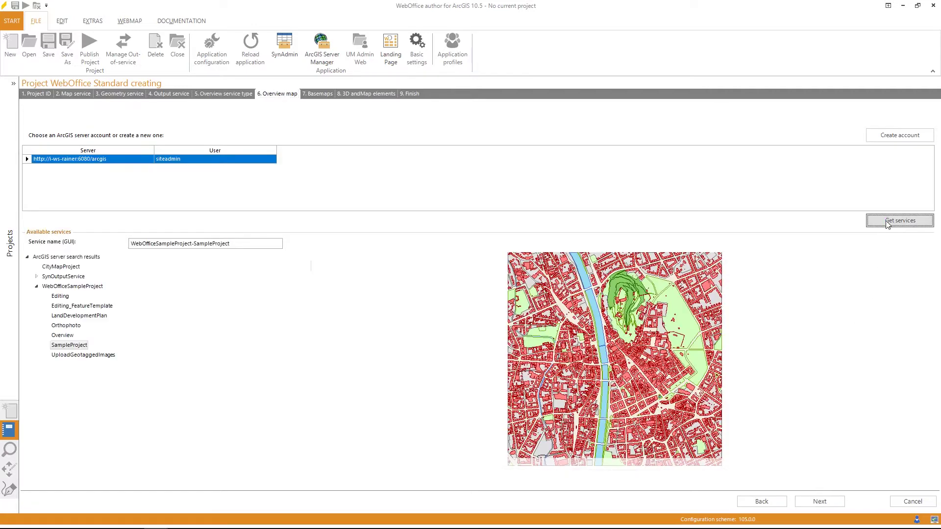
{"action": "left_click", "coordinate": [76, 269]}
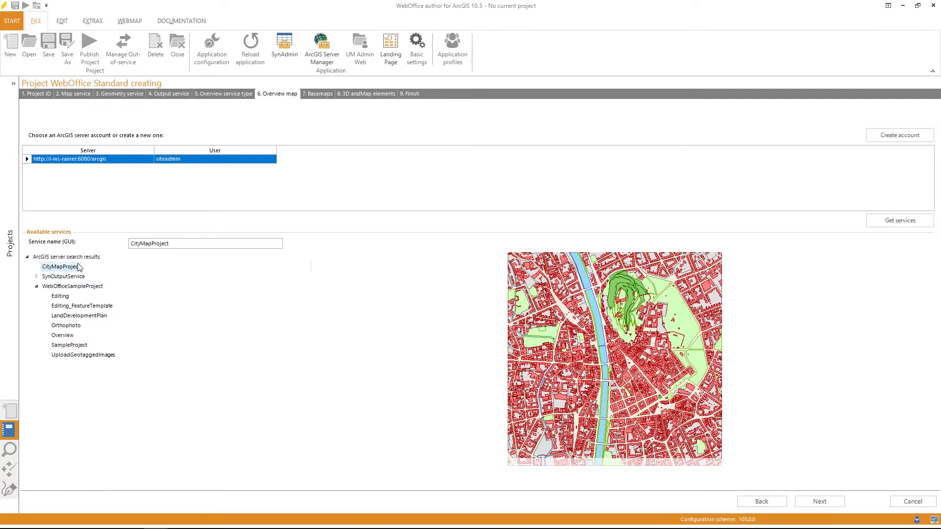
{"action": "left_click", "coordinate": [809, 501]}
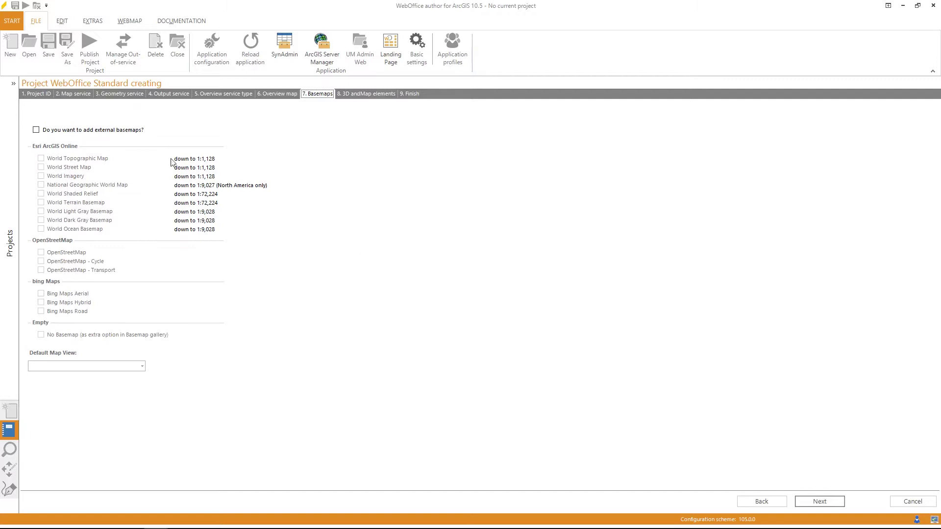
- Enable external basemaps, keeping only World Street Map
{"action": "left_click", "coordinate": [131, 130]}
{"action": "left_click", "coordinate": [83, 160]}
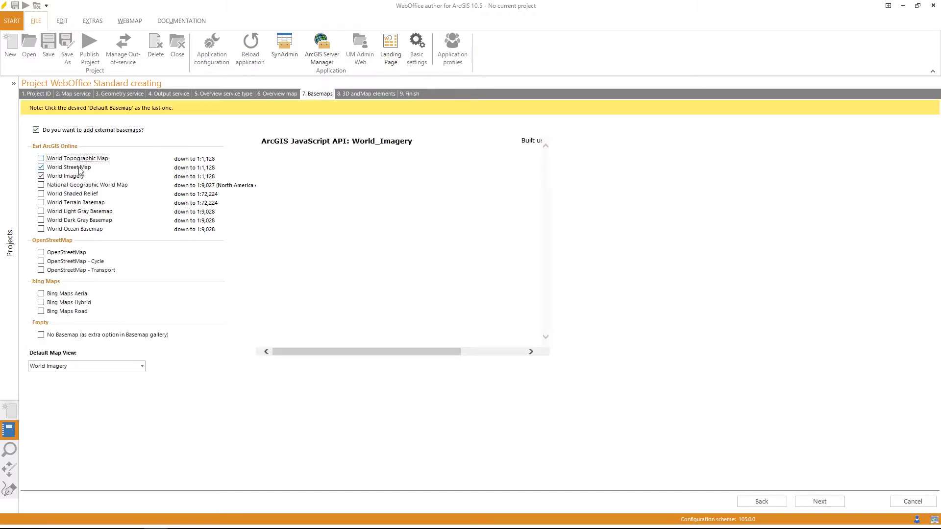
{"action": "left_click", "coordinate": [81, 176]}
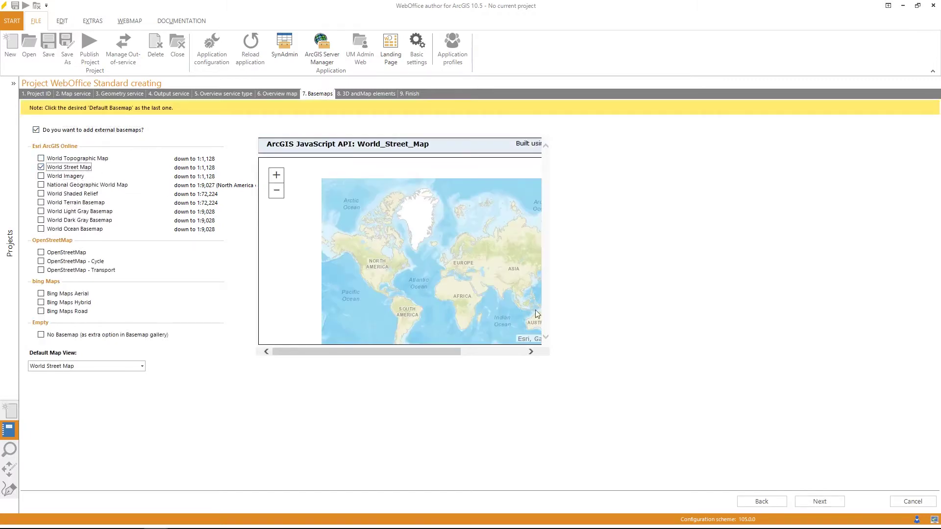
{"action": "left_click", "coordinate": [818, 501]}
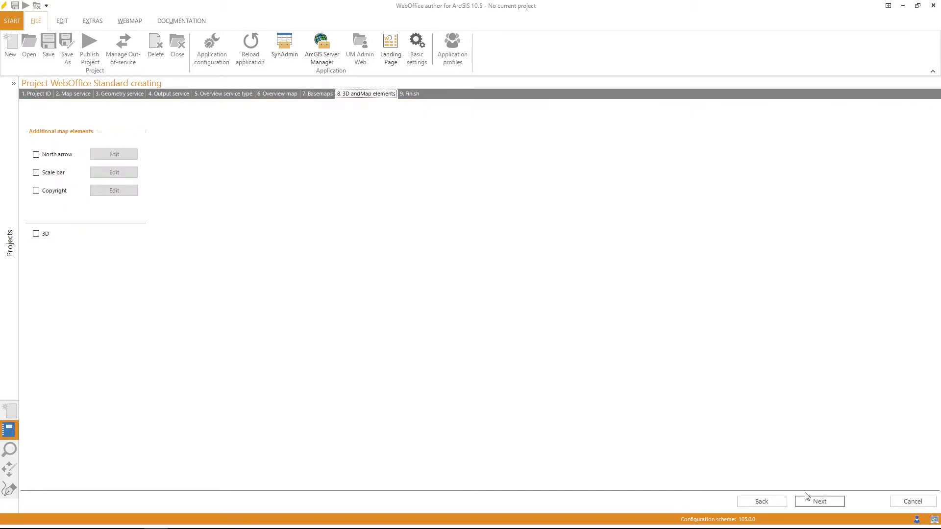
- Add a north arrow and scale bar, then create the CityMap project
{"action": "left_click", "coordinate": [61, 155]}
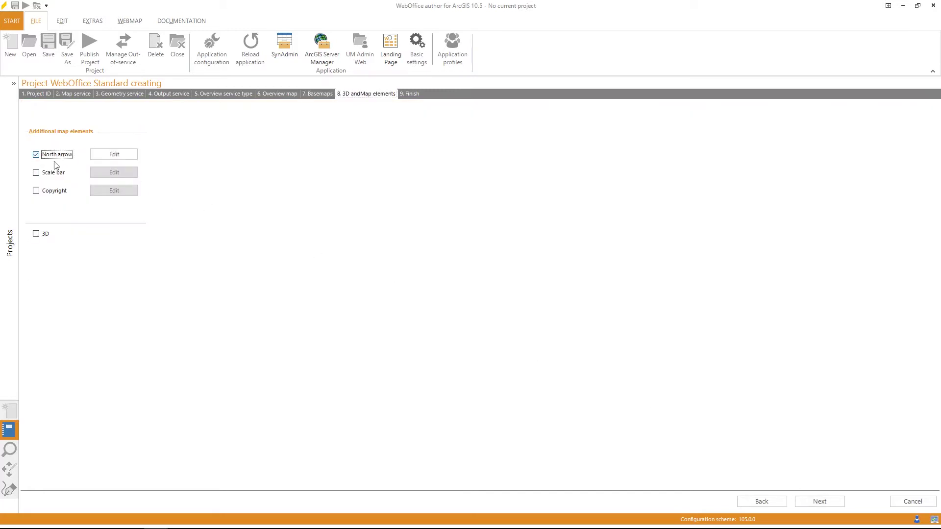
{"action": "left_click", "coordinate": [53, 174]}
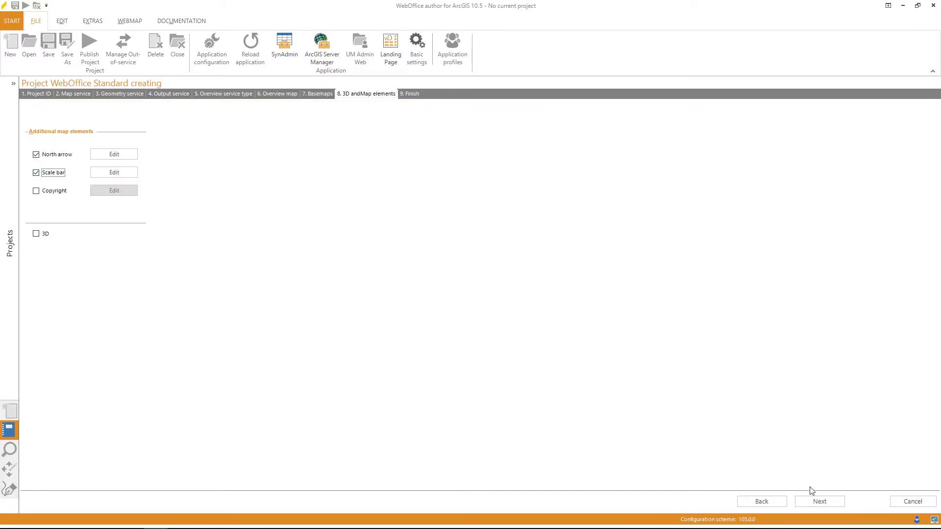
{"action": "left_click", "coordinate": [815, 502]}
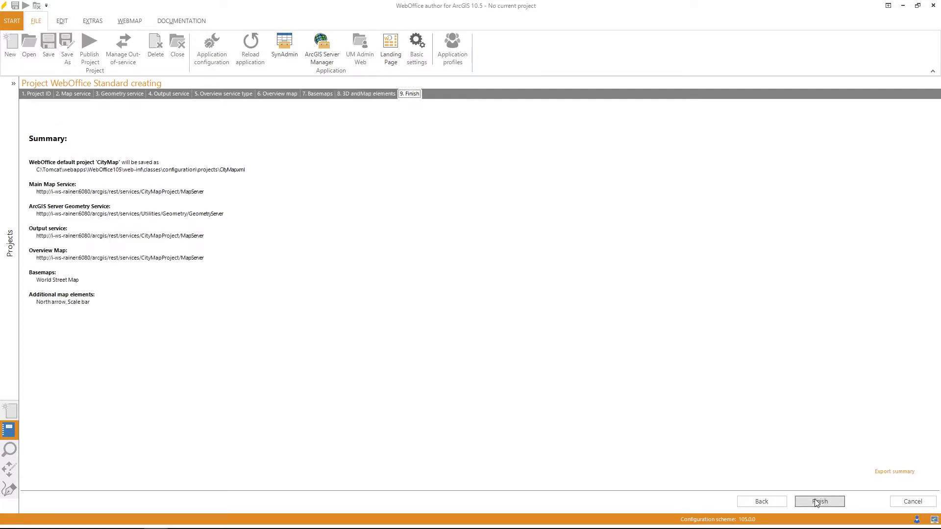
{"action": "left_click", "coordinate": [816, 502]}
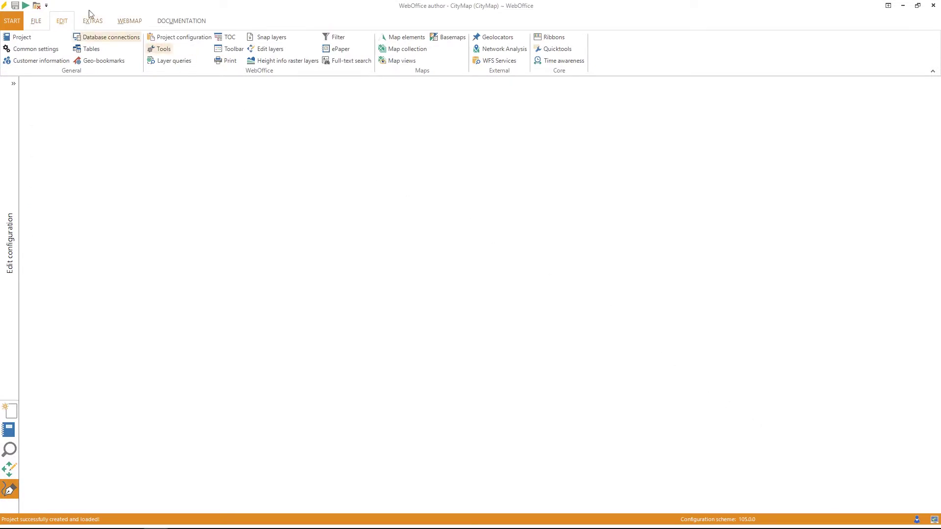
- Publish the CityMap project and open it in the WebOffice core client
{"action": "left_click", "coordinate": [44, 25]}
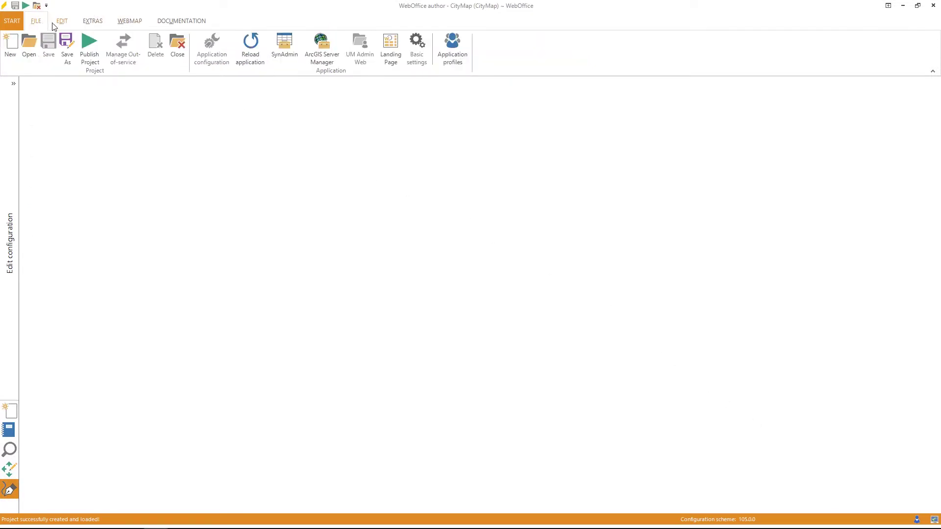
{"action": "left_click", "coordinate": [84, 42]}
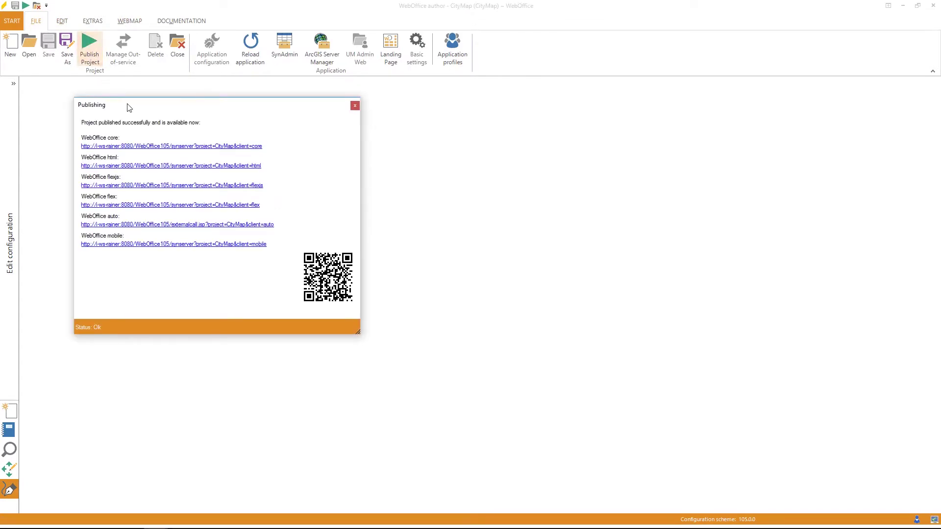
{"action": "left_click", "coordinate": [148, 146]}
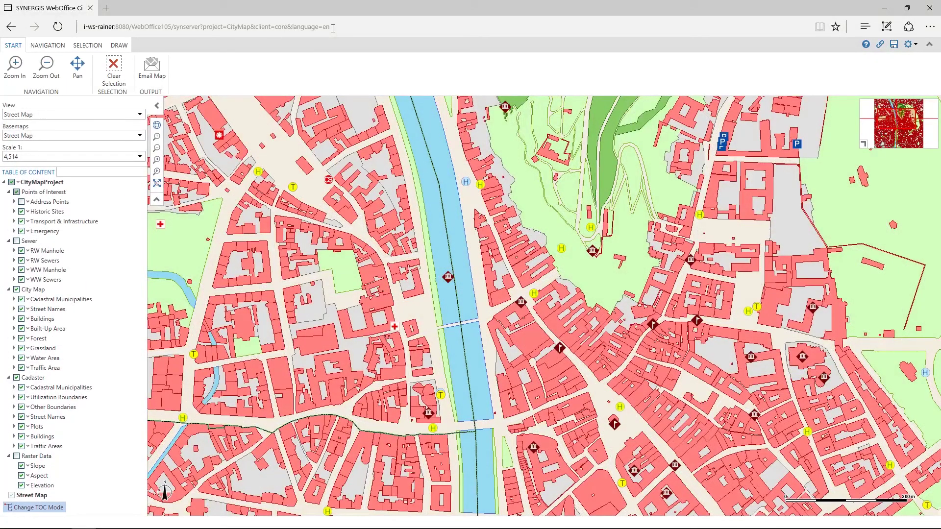
- Zoom out over the street basemap, then back in on the city centre
{"action": "scroll", "coordinate": [459, 304], "scroll_direction": "down", "scroll_amount": 3}
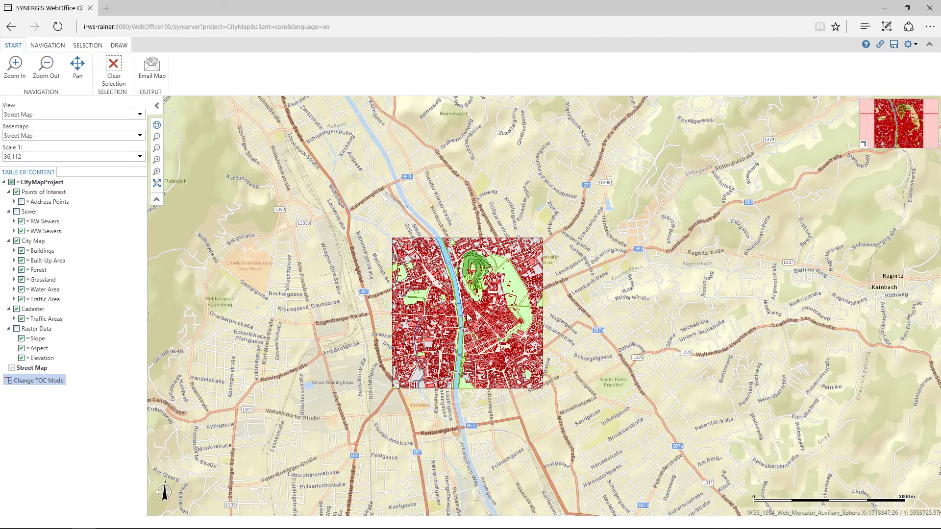
{"action": "scroll", "coordinate": [467, 314], "scroll_direction": "up", "scroll_amount": 5}
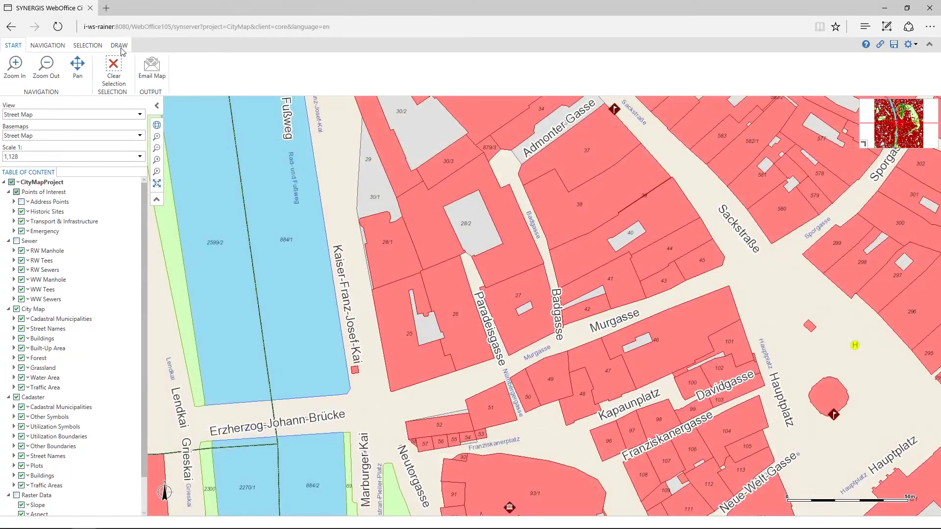
- Measure a four-corner area beside Kaiser-Franz-Josef-Kai, giving 702.18 sq.m
{"action": "left_click", "coordinate": [120, 47]}
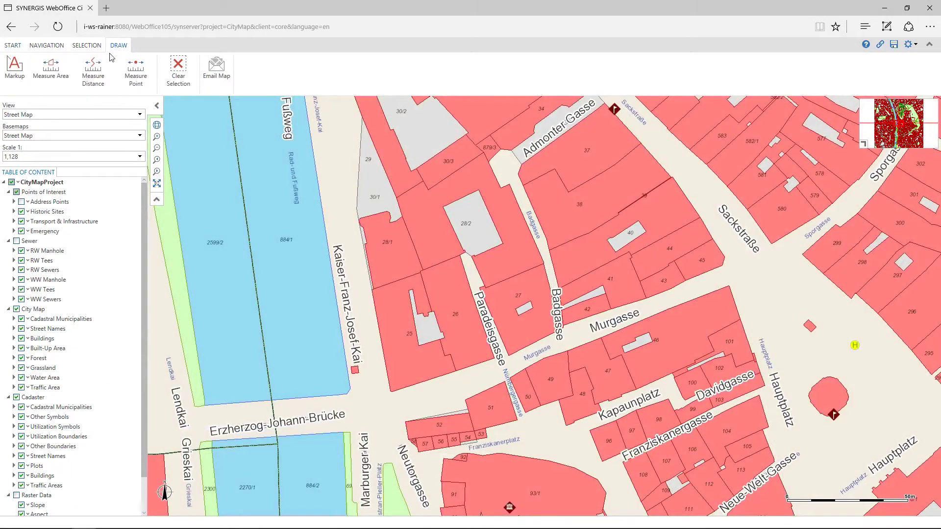
{"action": "left_click", "coordinate": [74, 68]}
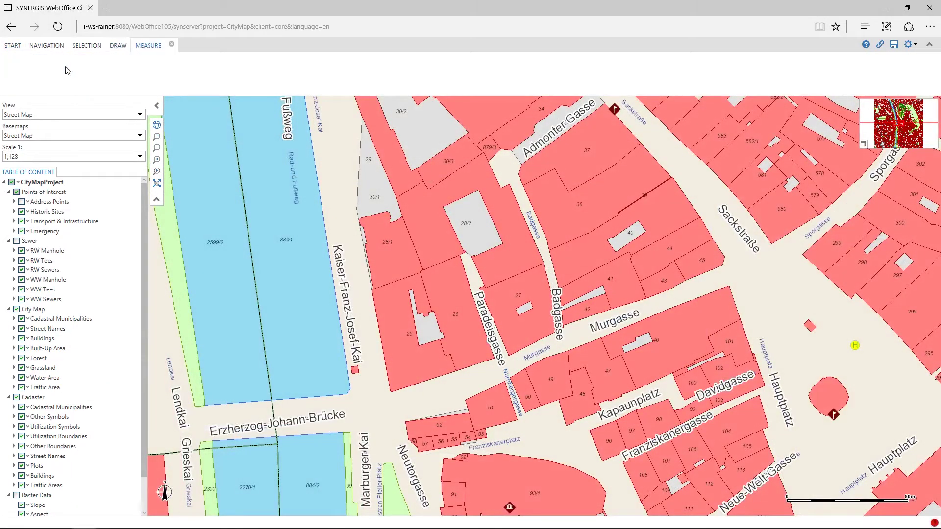
{"action": "left_click", "coordinate": [372, 291]}
{"action": "left_click", "coordinate": [391, 387]}
{"action": "left_click", "coordinate": [353, 387]}
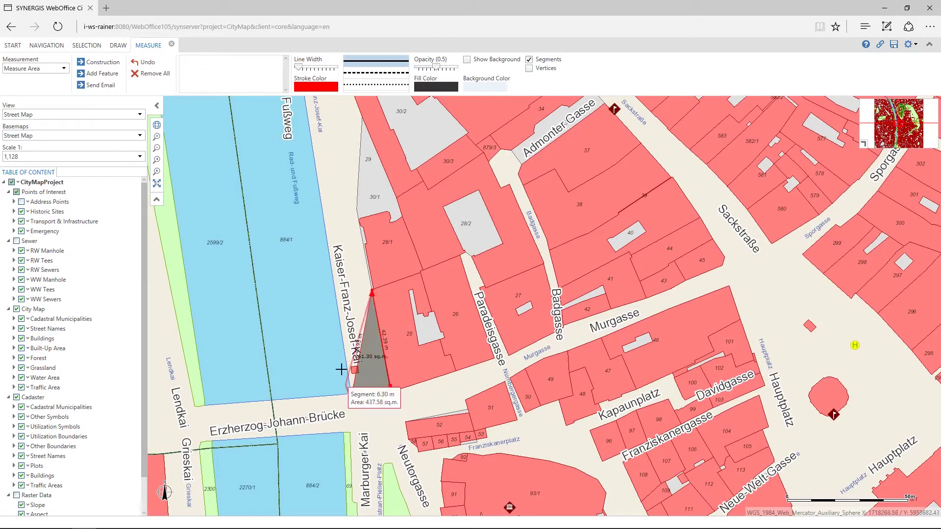
{"action": "double_click", "coordinate": [333, 294]}
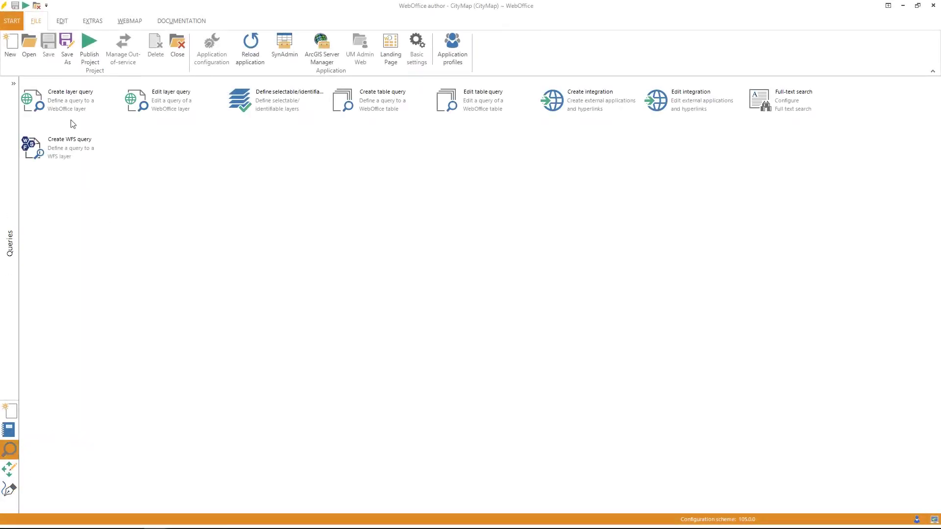
- Start a new layer query on the CityMapProject service and list its layers
{"action": "left_click", "coordinate": [66, 103]}
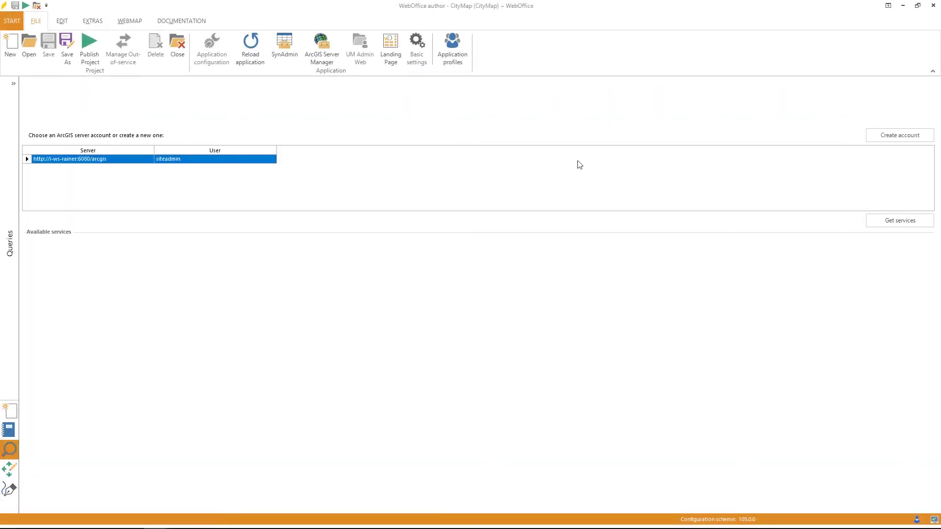
{"action": "left_click", "coordinate": [876, 221]}
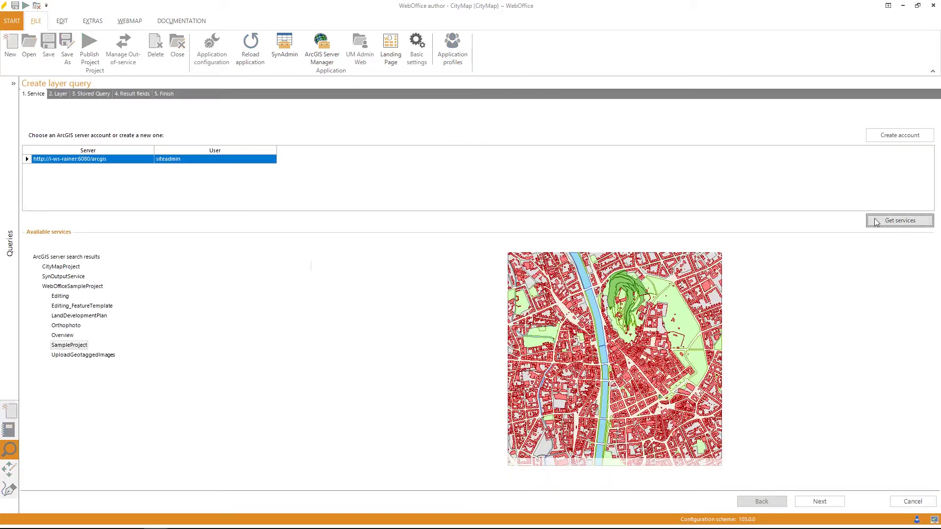
{"action": "left_click", "coordinate": [70, 269]}
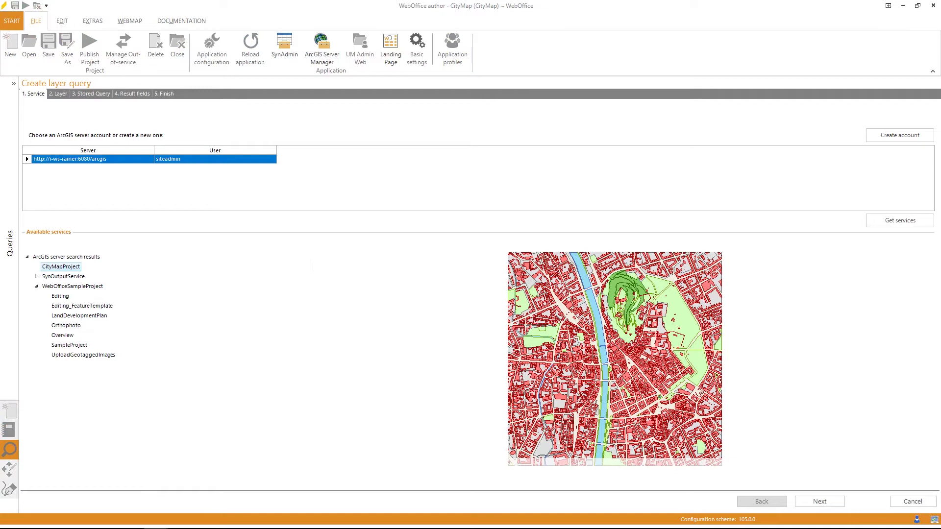
{"action": "left_click", "coordinate": [806, 500]}
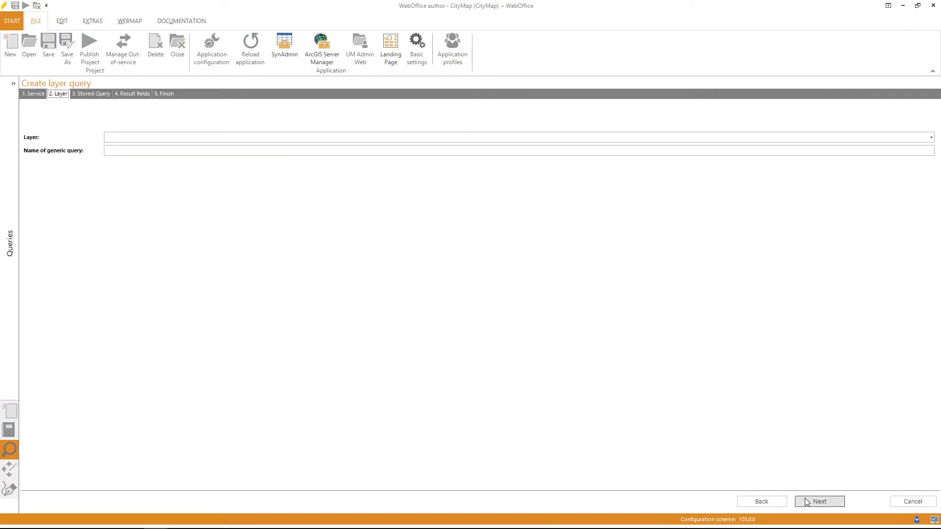
{"action": "left_click", "coordinate": [930, 137]}
- Base the query on Points of Interest//Address Points and name it 'Find an address'
{"action": "left_click_drag", "start_coordinate": [932, 150], "coordinate": [933, 206]}
{"action": "left_click", "coordinate": [413, 172]}
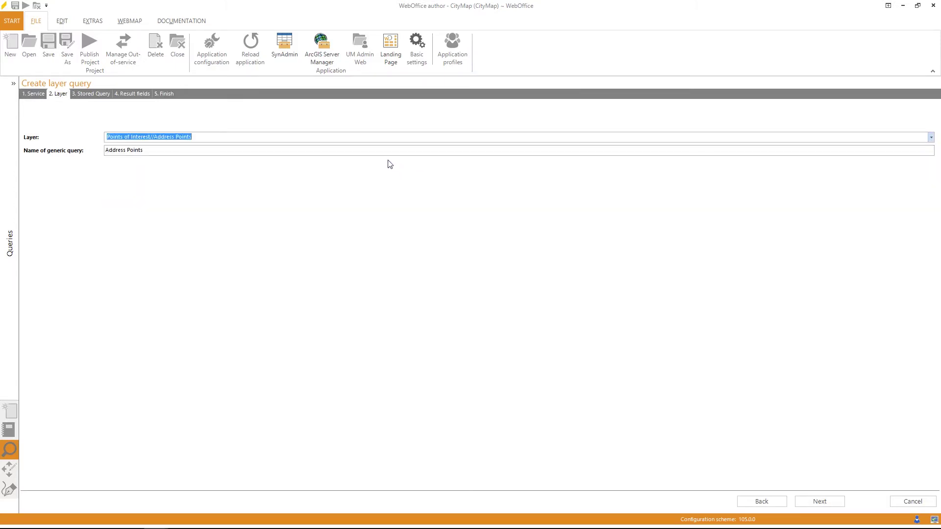
{"action": "key", "text": "Tab"}
{"action": "type", "text": "Fin"}
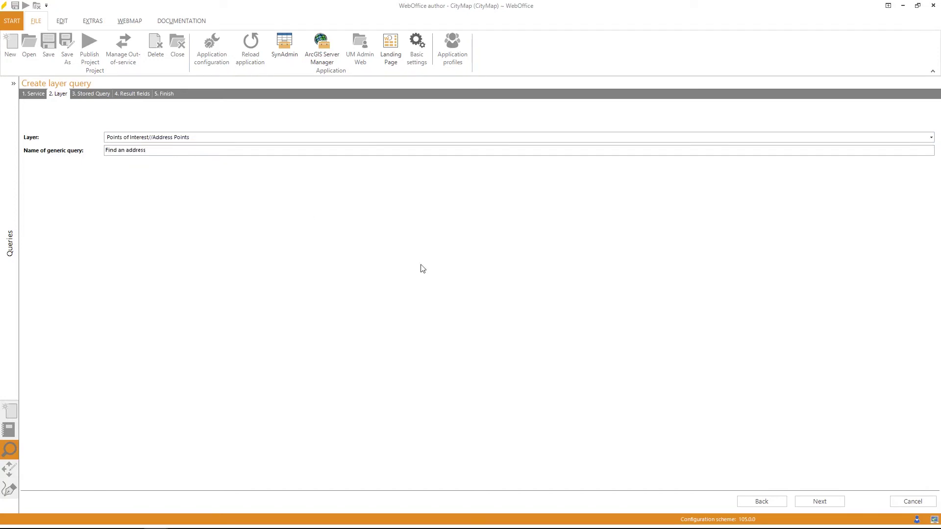
{"action": "left_click", "coordinate": [812, 501]}
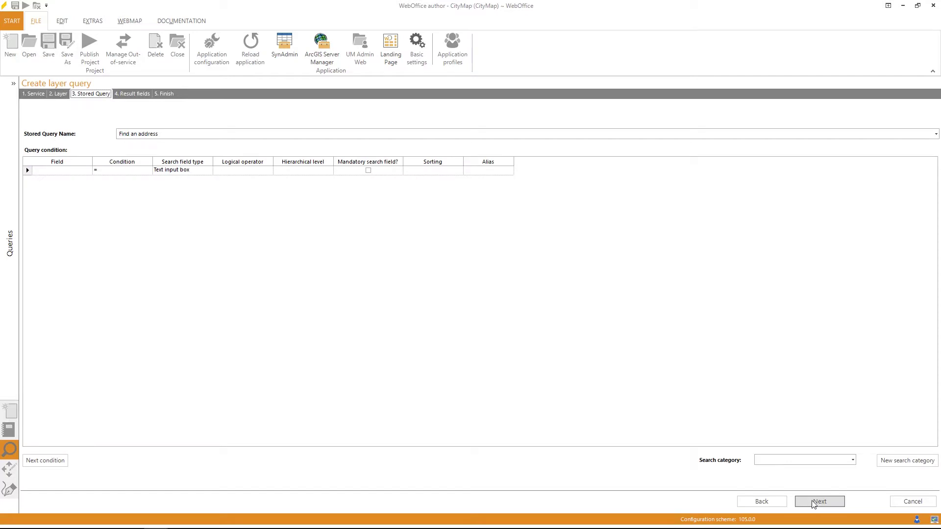
- Add a mandatory Street Name condition with auto-complete, AND operator and level 1
{"action": "left_click", "coordinate": [87, 169]}
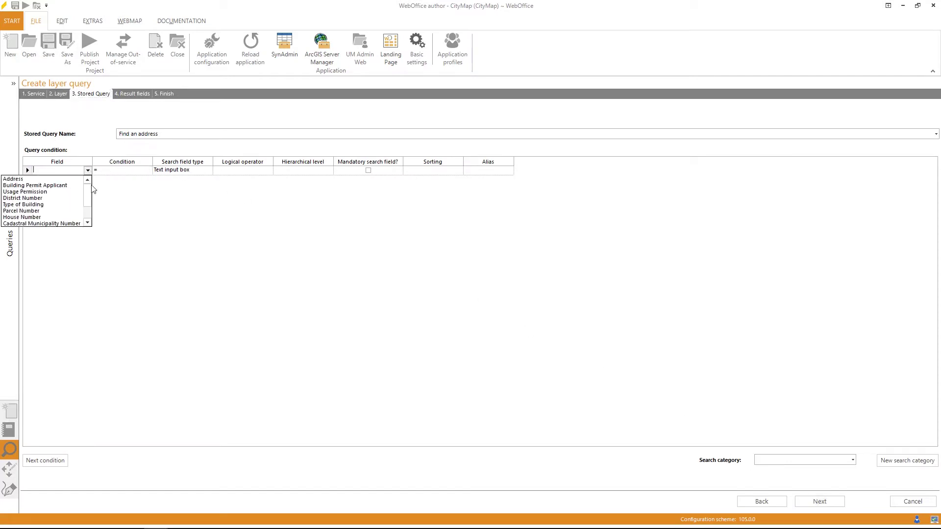
{"action": "scroll", "coordinate": [89, 195], "scroll_direction": "down", "scroll_amount": 2}
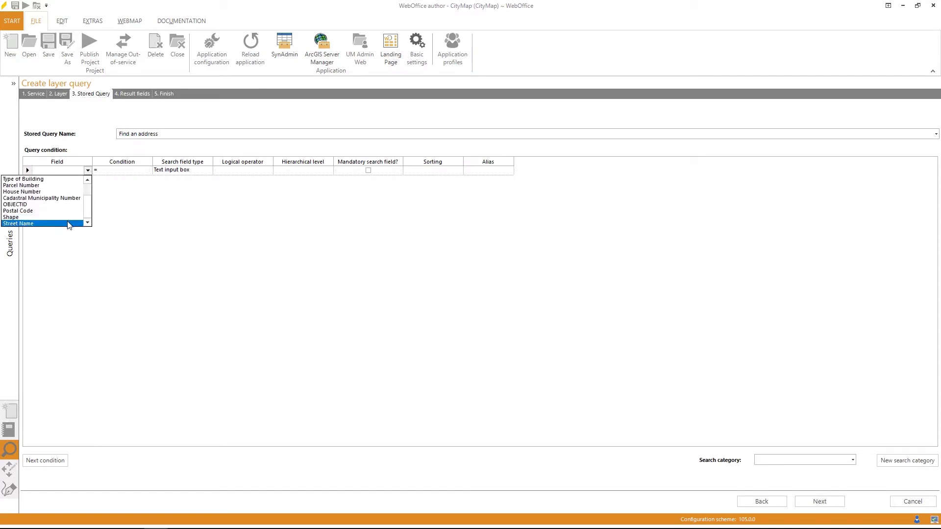
{"action": "left_click", "coordinate": [73, 222]}
{"action": "left_click", "coordinate": [208, 170]}
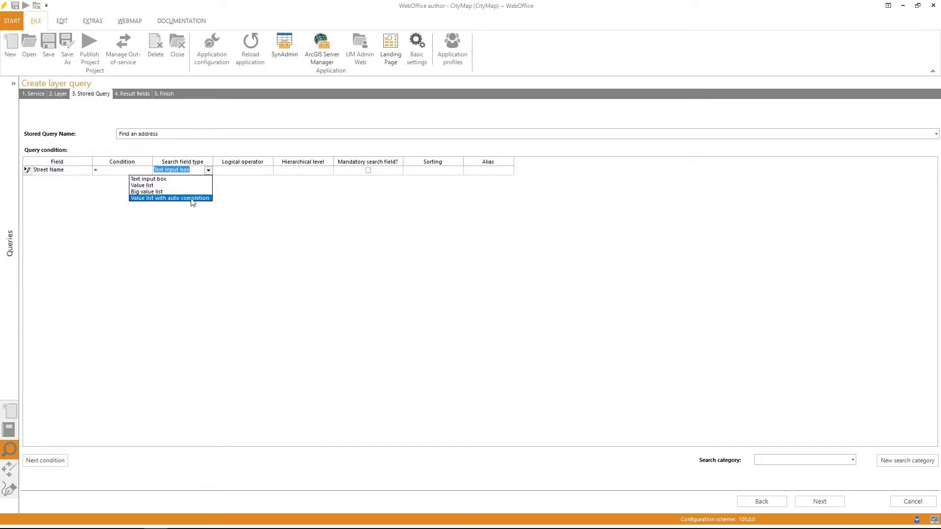
{"action": "left_click", "coordinate": [192, 198]}
{"action": "left_click", "coordinate": [268, 171]}
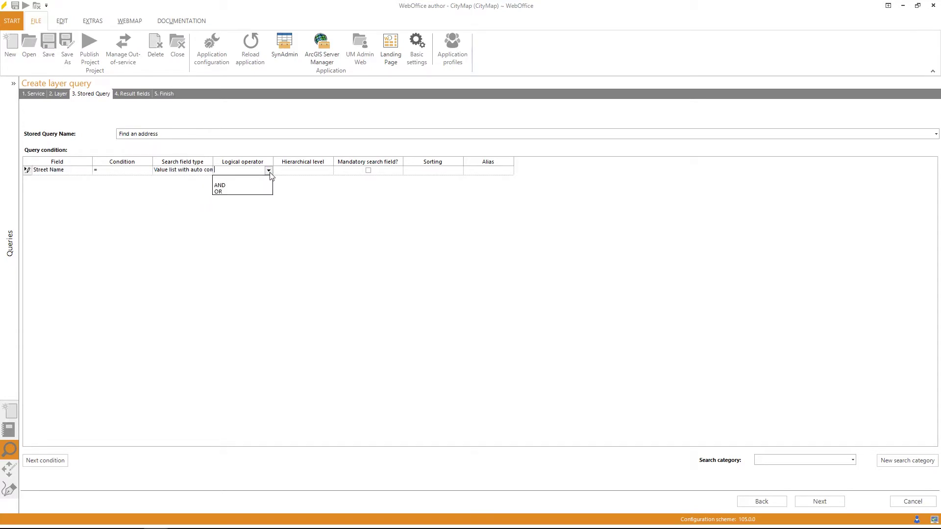
{"action": "left_click", "coordinate": [257, 185]}
{"action": "left_click", "coordinate": [288, 173]}
{"action": "type", "text": "1"}
{"action": "left_click", "coordinate": [368, 170]}
- Add a House Number condition as a value list sorted alphanumerically
{"action": "left_click", "coordinate": [52, 460]}
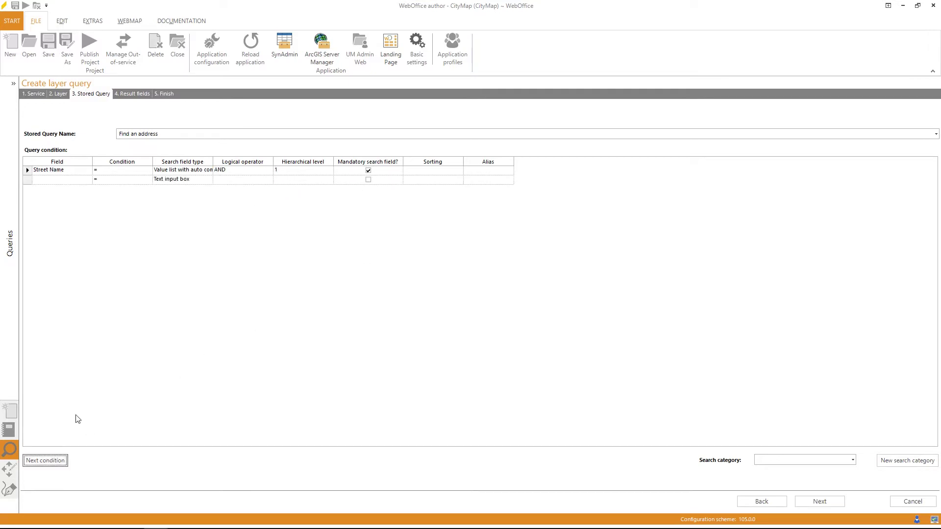
{"action": "left_click", "coordinate": [89, 181]}
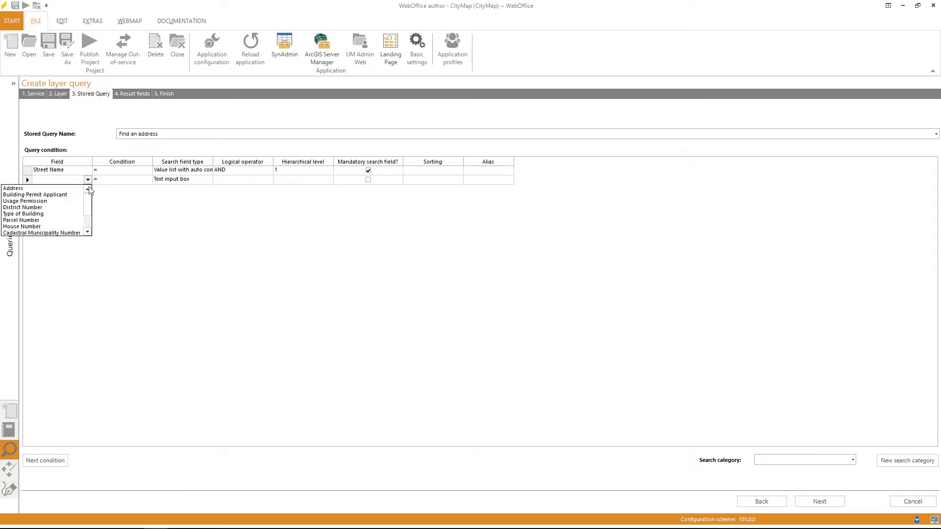
{"action": "scroll", "coordinate": [90, 204], "scroll_direction": "down", "scroll_amount": 1}
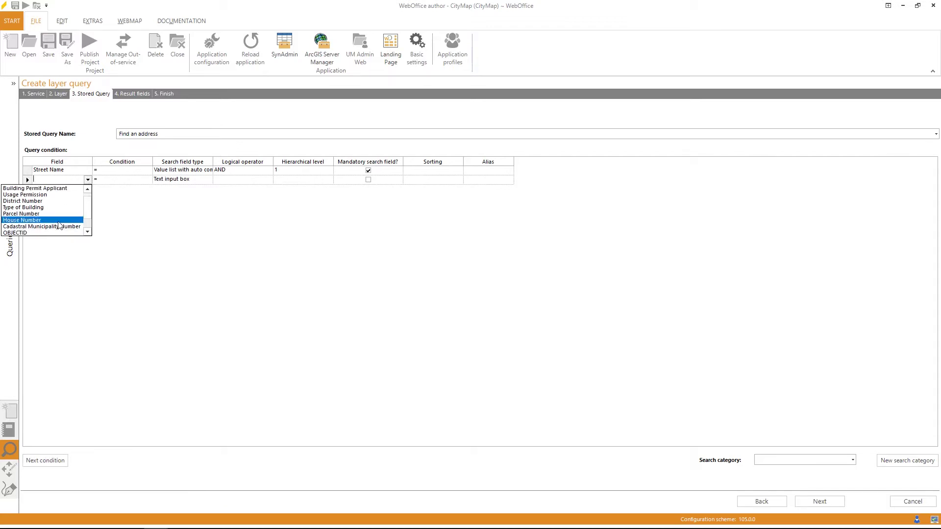
{"action": "left_click", "coordinate": [59, 221]}
{"action": "left_click", "coordinate": [194, 180]}
{"action": "left_click", "coordinate": [208, 180]}
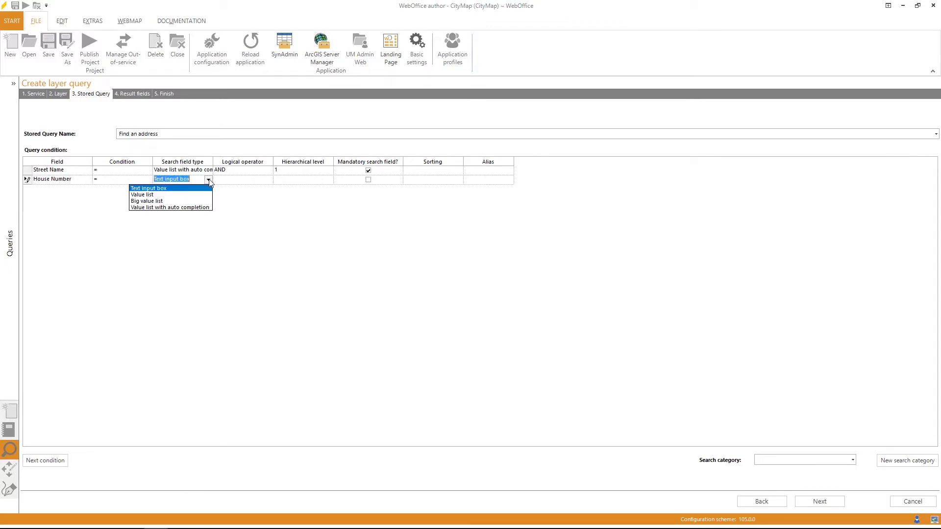
{"action": "left_click", "coordinate": [198, 195]}
{"action": "left_click", "coordinate": [286, 181]}
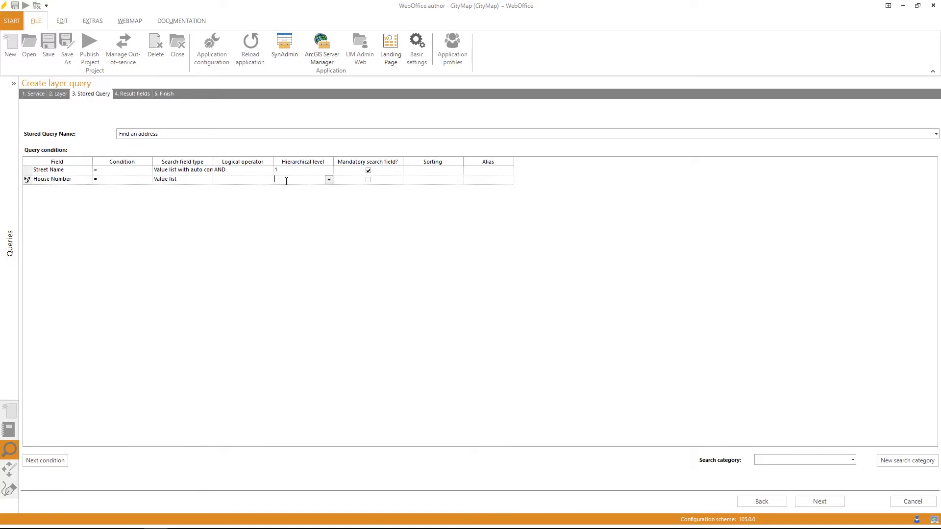
{"action": "left_click", "coordinate": [458, 180]}
{"action": "left_click", "coordinate": [446, 189]}
- File the query under the Locations search category
{"action": "left_click", "coordinate": [854, 460]}
{"action": "left_click", "coordinate": [828, 482]}
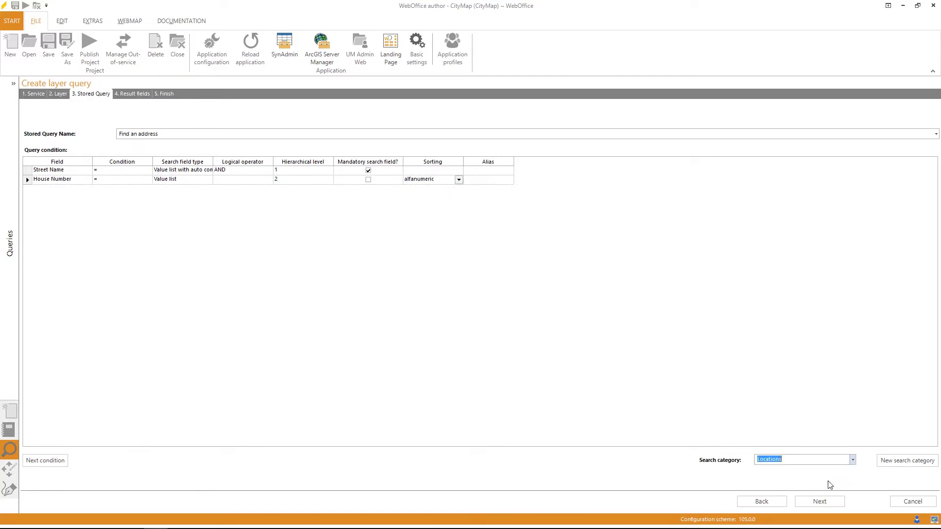
{"action": "left_click", "coordinate": [821, 501]}
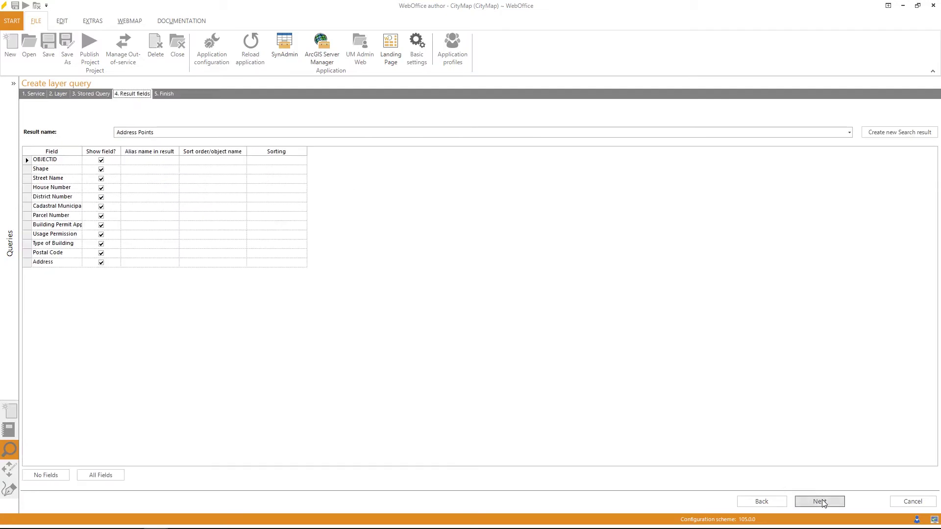
- Show only the eight address-related fields in results, such as Street Name and House Number, then finish
{"action": "left_click", "coordinate": [47, 474]}
{"action": "left_click", "coordinate": [101, 178]}
{"action": "left_click", "coordinate": [101, 187]}
{"action": "left_click", "coordinate": [101, 197]}
{"action": "left_click", "coordinate": [101, 207]}
{"action": "left_click", "coordinate": [101, 216]}
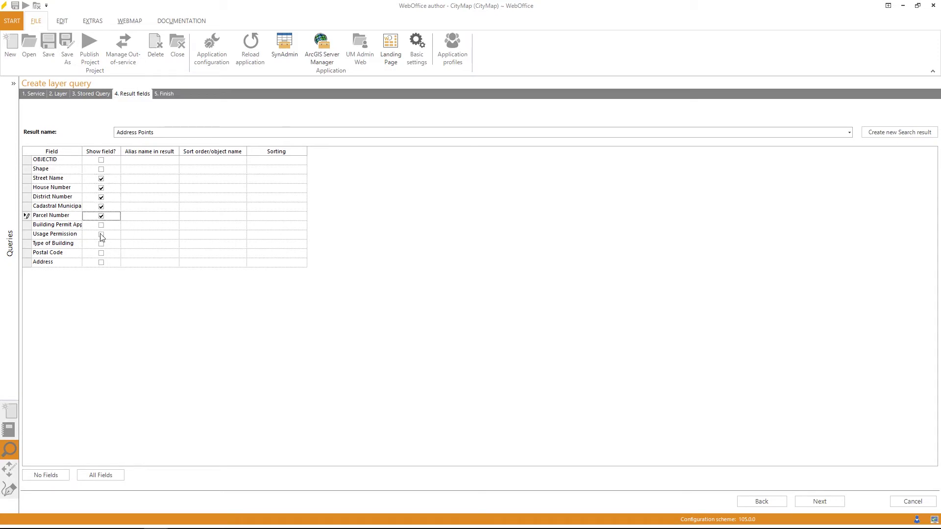
{"action": "left_click", "coordinate": [101, 234]}
{"action": "left_click", "coordinate": [101, 253]}
{"action": "left_click", "coordinate": [101, 262]}
{"action": "left_click", "coordinate": [808, 503]}
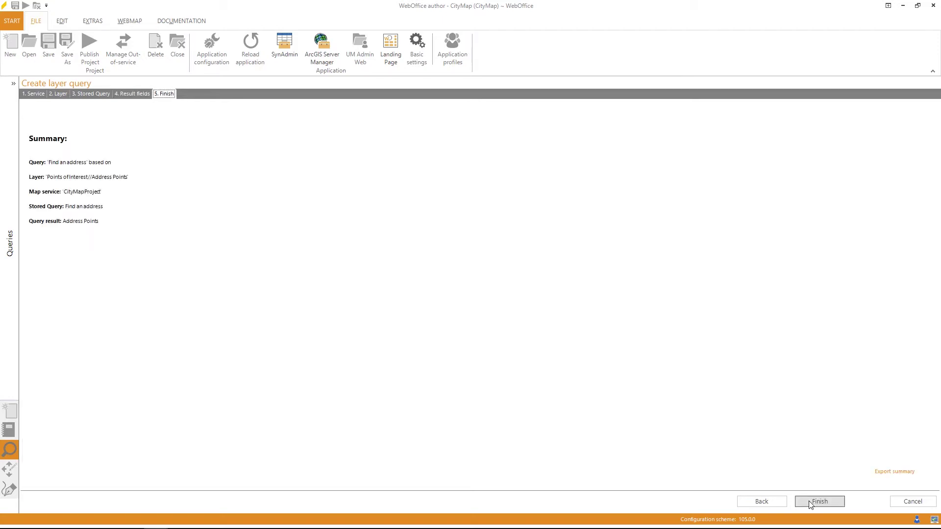
{"action": "left_click", "coordinate": [810, 503]}
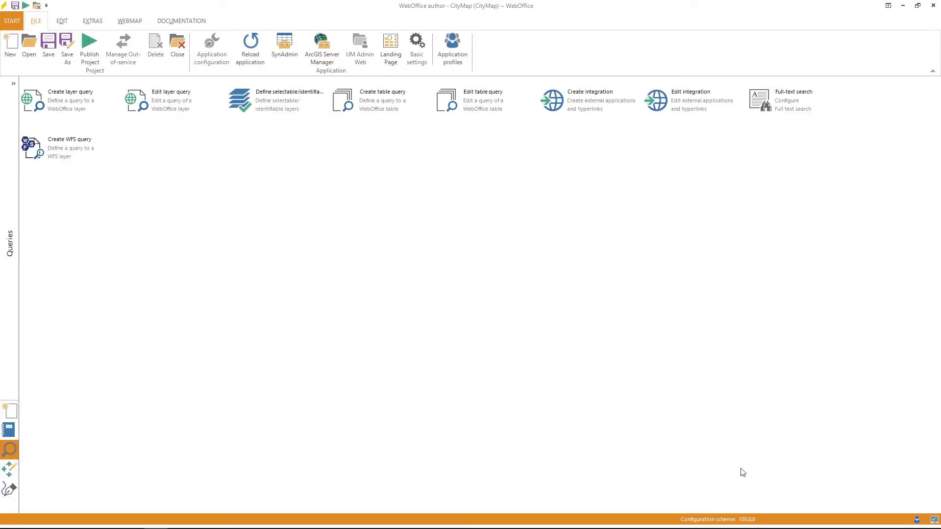
- Give the Address Points layer query a 1000 reference scale, then publish CityMap and open it in core client
{"action": "left_click", "coordinate": [67, 24]}
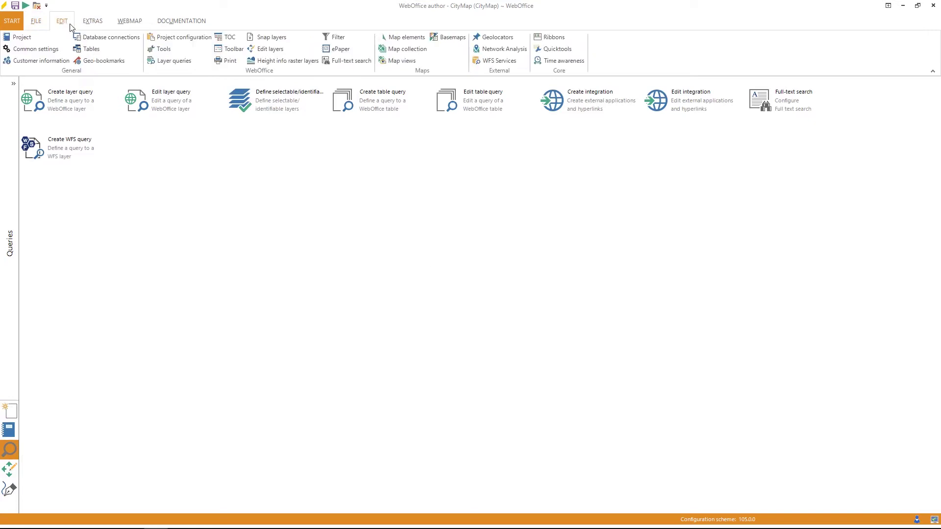
{"action": "left_click", "coordinate": [172, 60]}
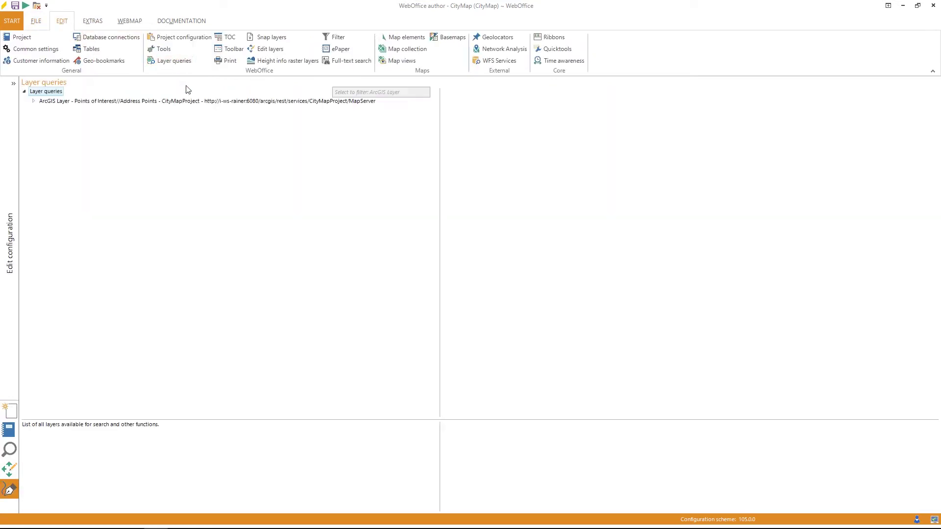
{"action": "left_click", "coordinate": [189, 100]}
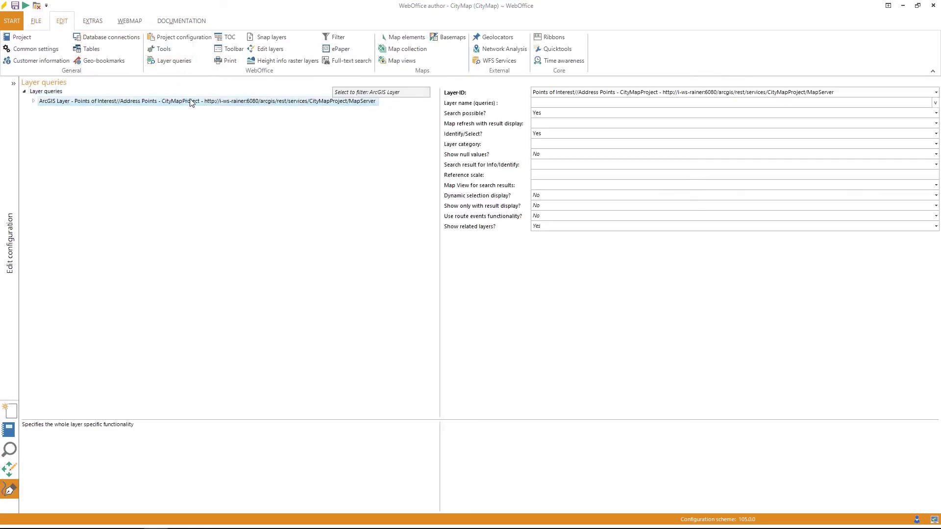
{"action": "left_click", "coordinate": [546, 177]}
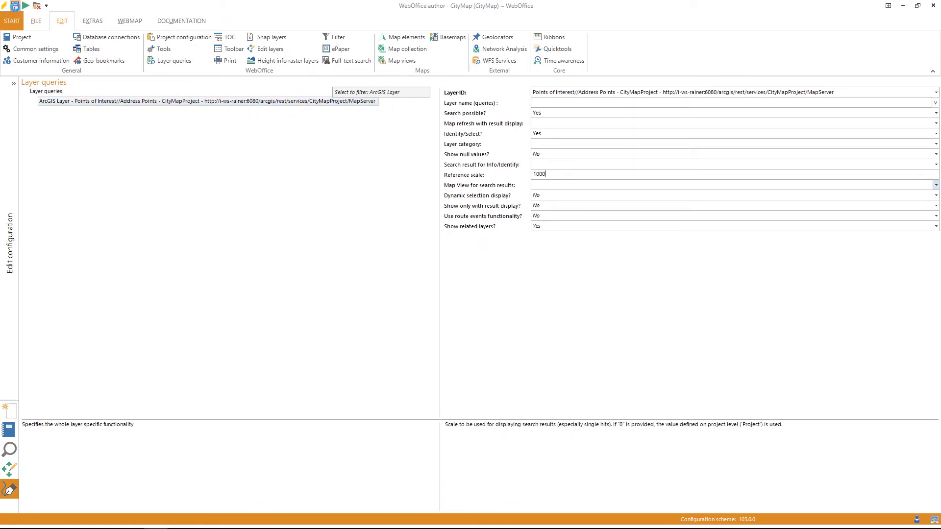
{"action": "left_click", "coordinate": [25, 6]}
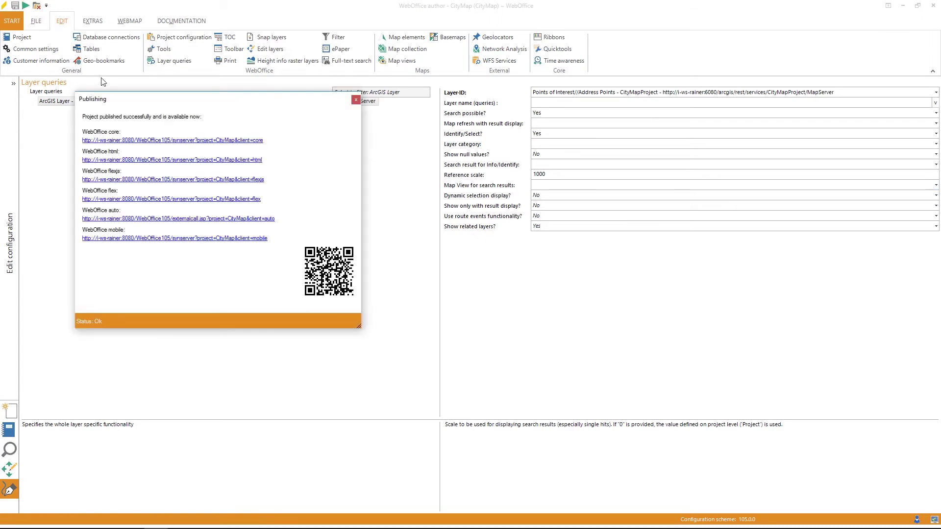
{"action": "left_click", "coordinate": [145, 141]}
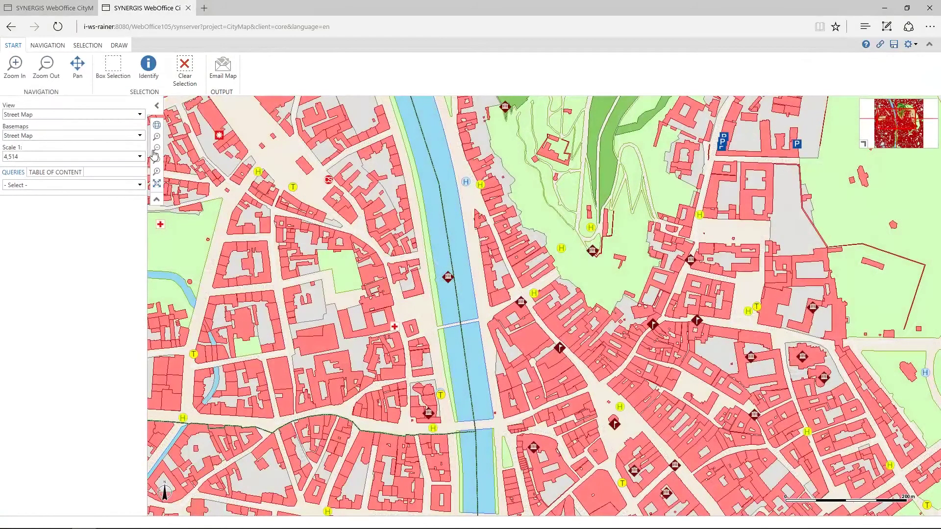
- Run the Find an address query for street Afritschgasse, house number 22
{"action": "left_click", "coordinate": [140, 185]}
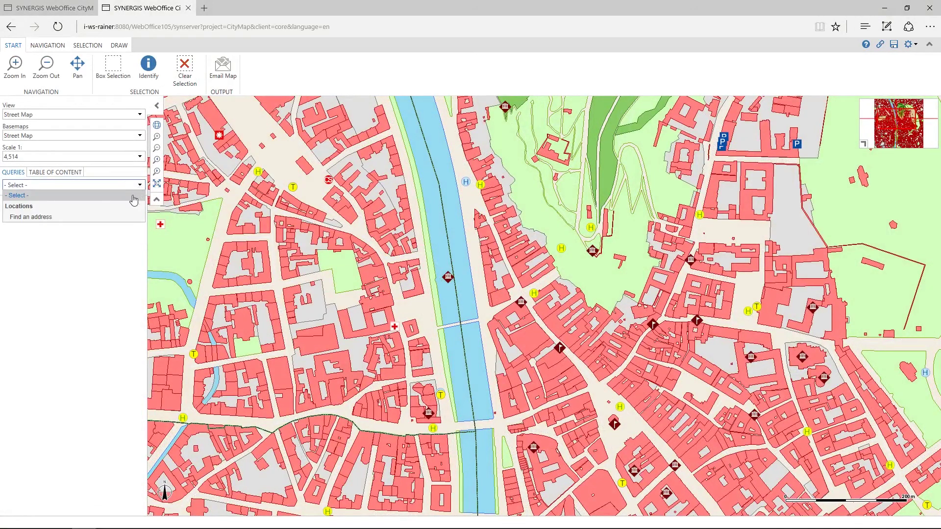
{"action": "left_click", "coordinate": [118, 217]}
{"action": "left_click", "coordinate": [118, 211]}
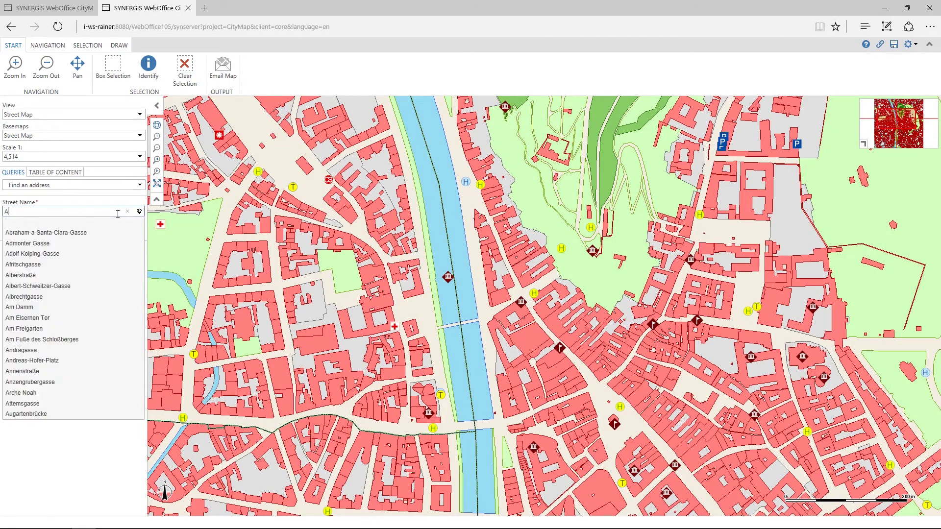
{"action": "left_click", "coordinate": [81, 264]}
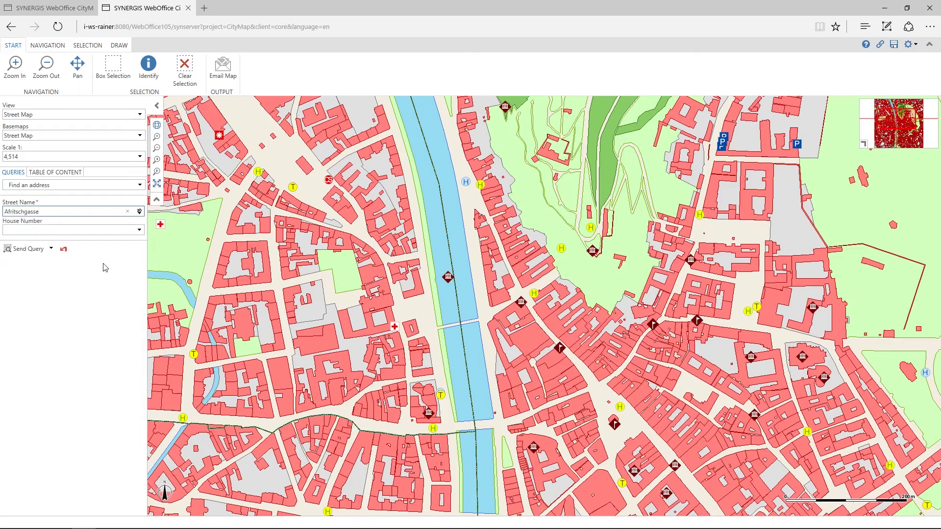
{"action": "left_click", "coordinate": [140, 230]}
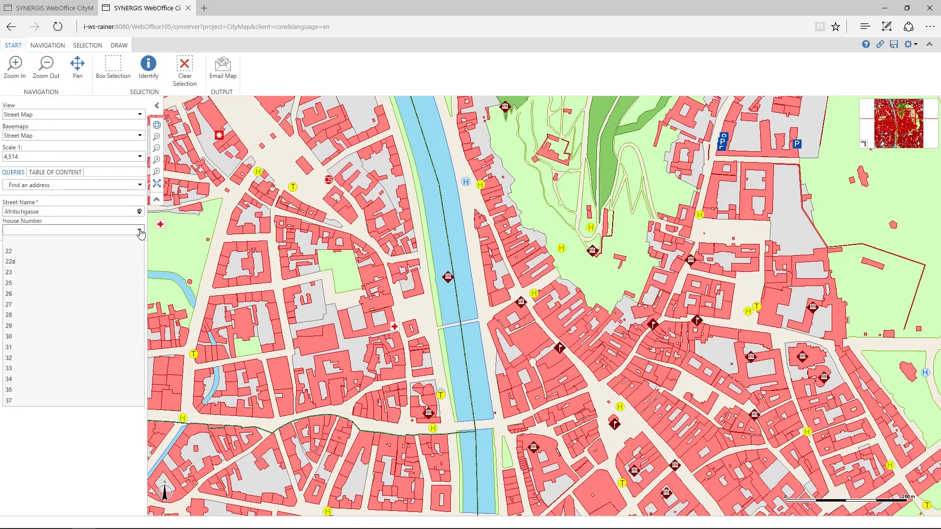
{"action": "left_click", "coordinate": [121, 253]}
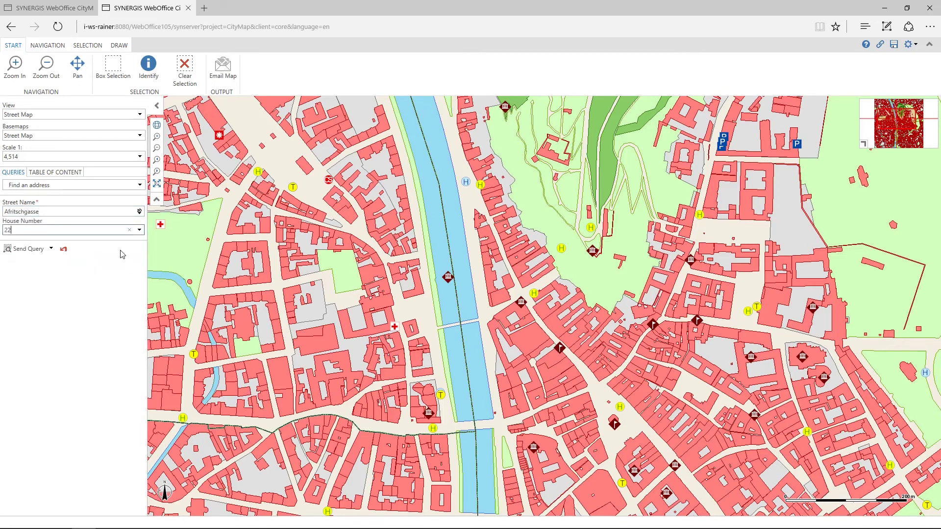
{"action": "left_click", "coordinate": [30, 249]}
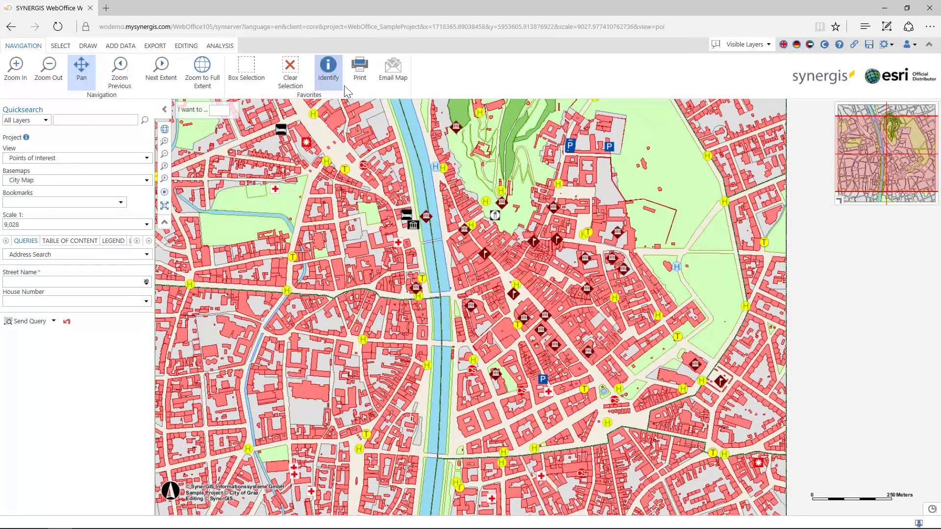
- Print an A4 Portrait PDF at 1:2,000 in MGI Austria GK East, rotated -27.58°
{"action": "left_click", "coordinate": [358, 80]}
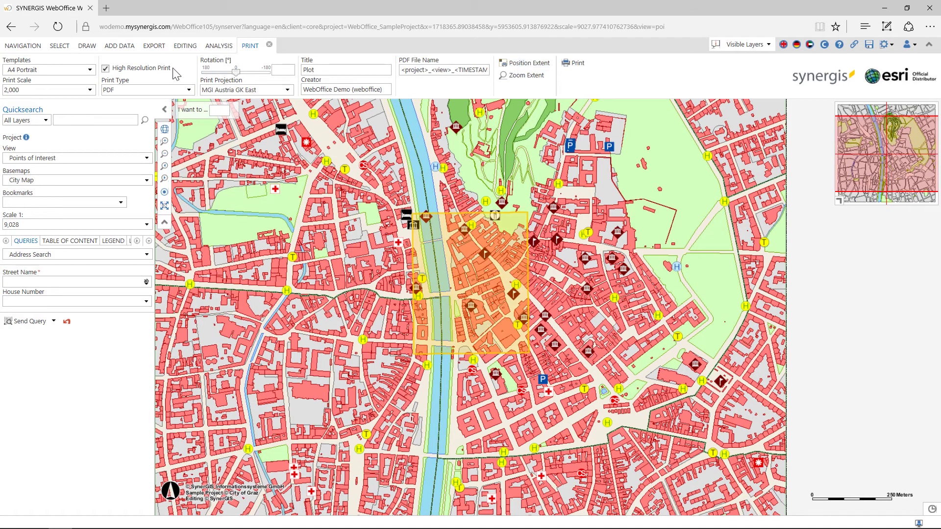
{"action": "left_click", "coordinate": [90, 70]}
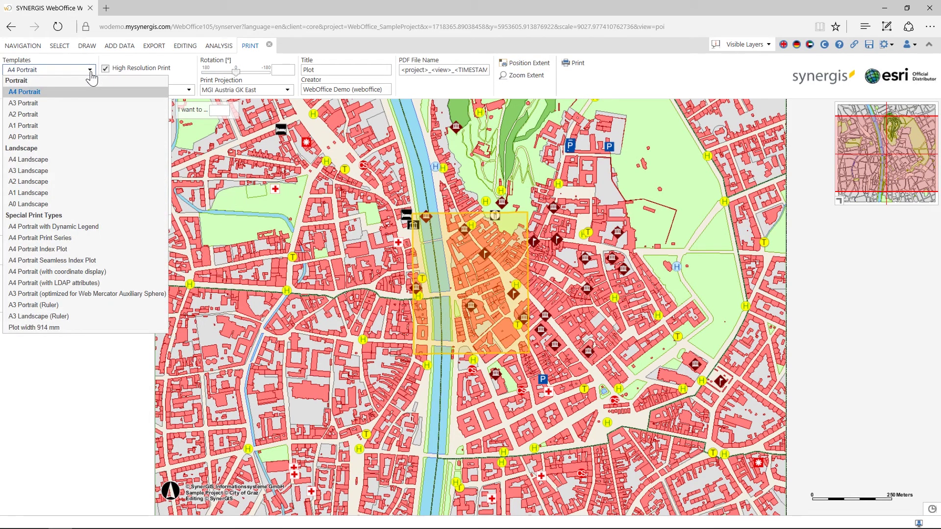
{"action": "left_click", "coordinate": [91, 92]}
{"action": "left_click", "coordinate": [90, 91]}
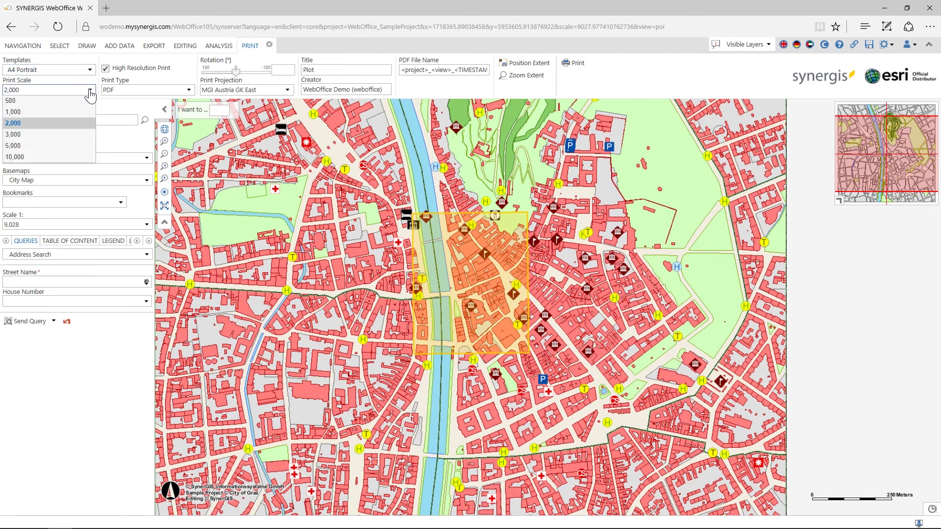
{"action": "left_click", "coordinate": [90, 91]}
{"action": "left_click", "coordinate": [189, 89]}
{"action": "left_click", "coordinate": [188, 91]}
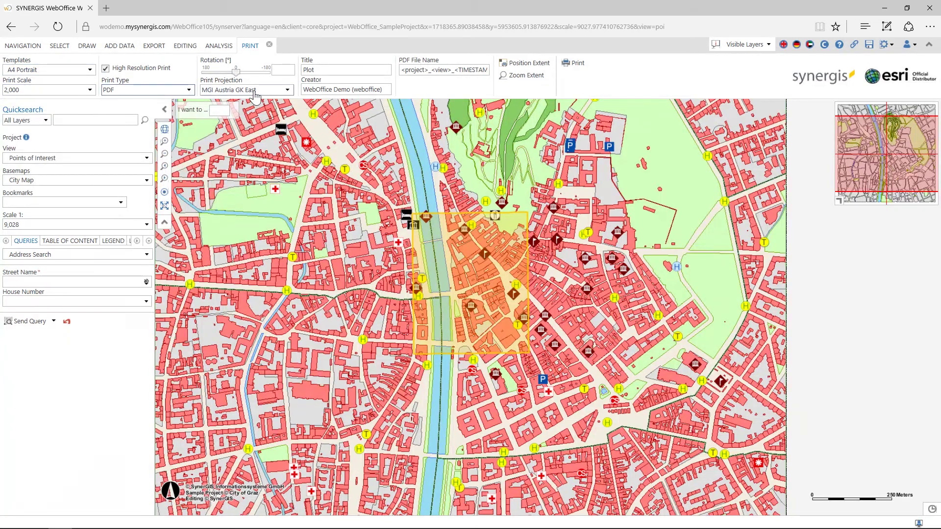
{"action": "left_click", "coordinate": [284, 91]}
{"action": "left_click", "coordinate": [284, 91]}
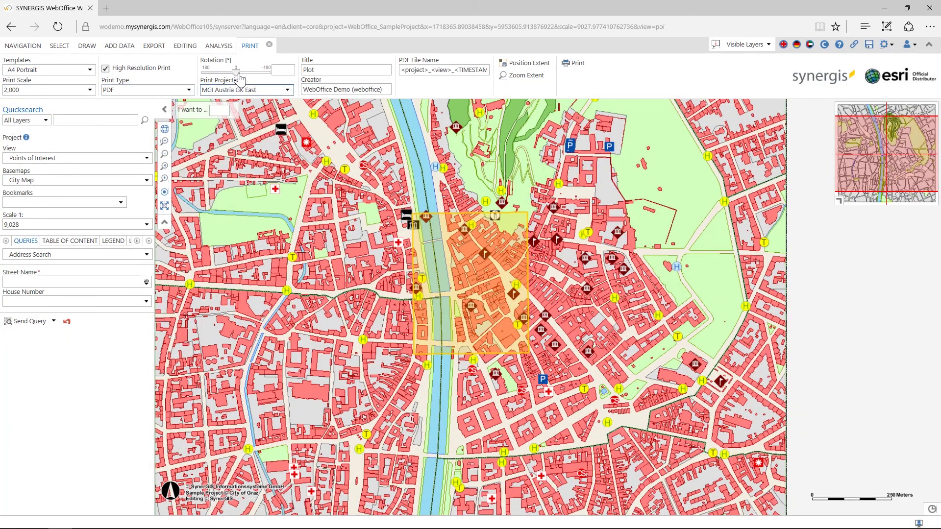
{"action": "left_click_drag", "start_coordinate": [238, 74], "coordinate": [241, 74]}
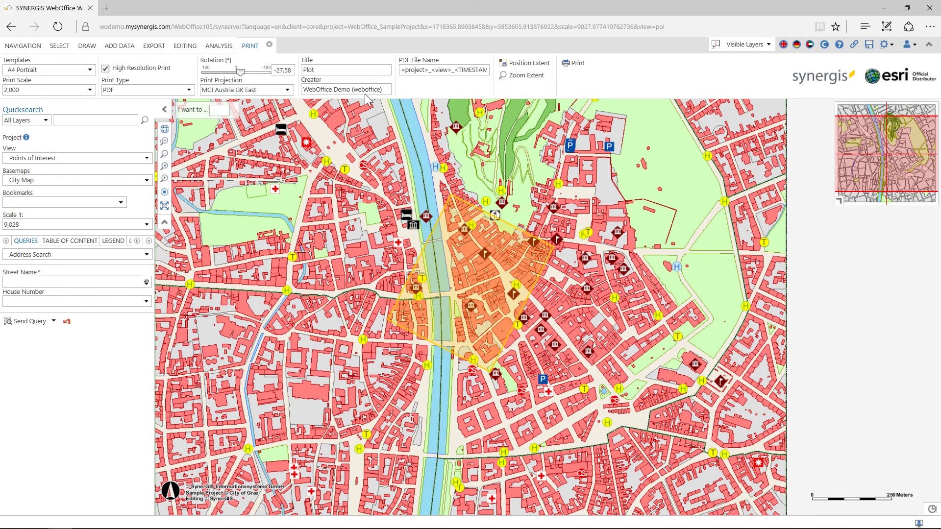
{"action": "left_click", "coordinate": [570, 68]}
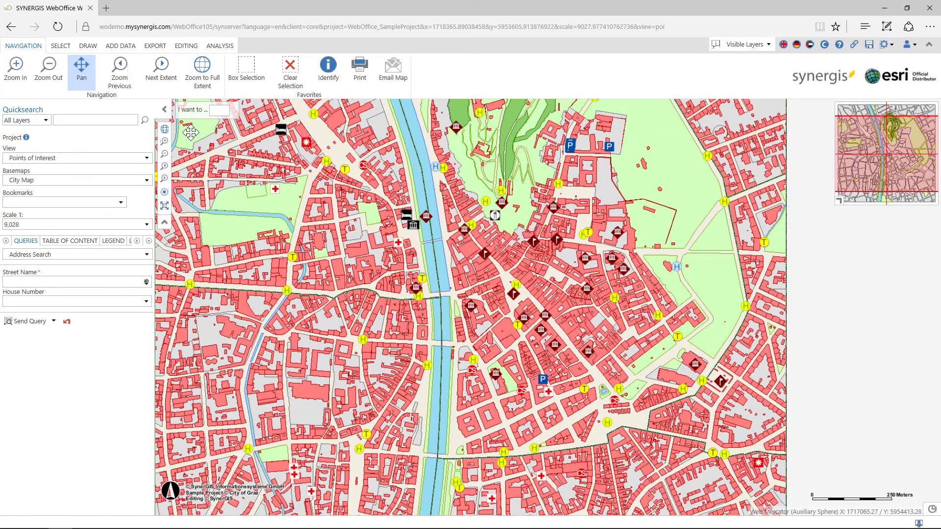
- Start editing the Points of Interest (Edit) layer and place a new point west of the river
{"action": "left_click", "coordinate": [191, 48]}
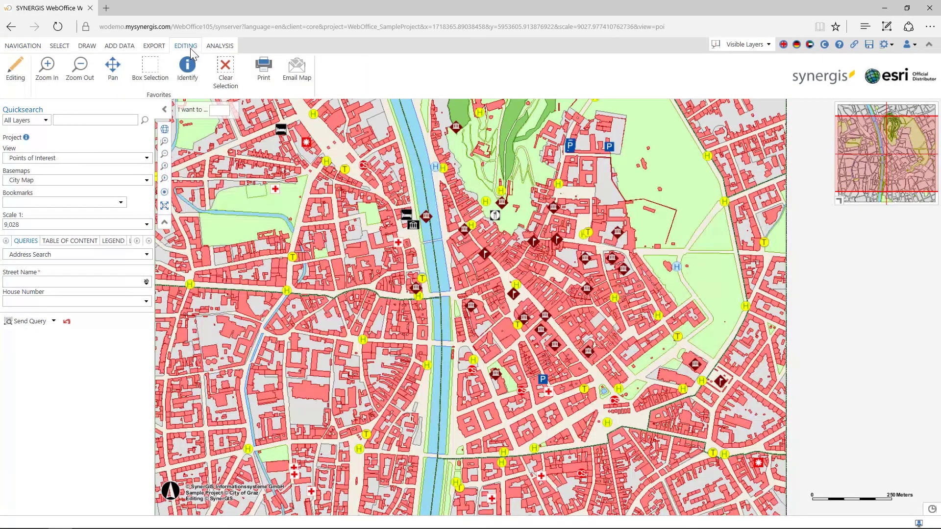
{"action": "left_click", "coordinate": [19, 69]}
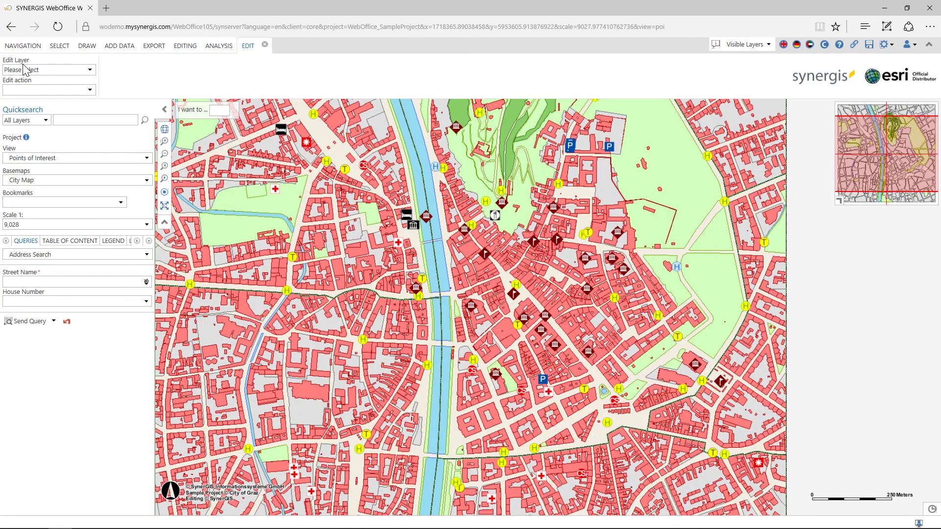
{"action": "left_click", "coordinate": [90, 71]}
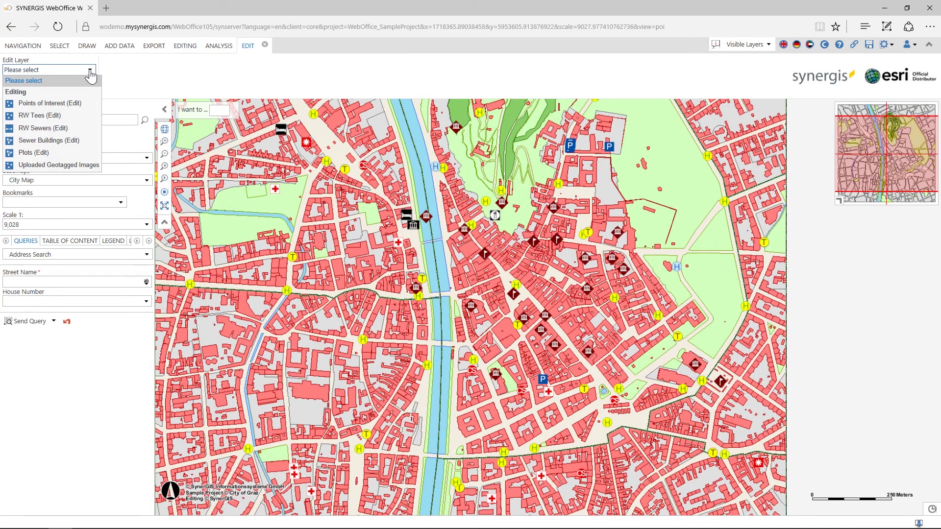
{"action": "left_click", "coordinate": [71, 102]}
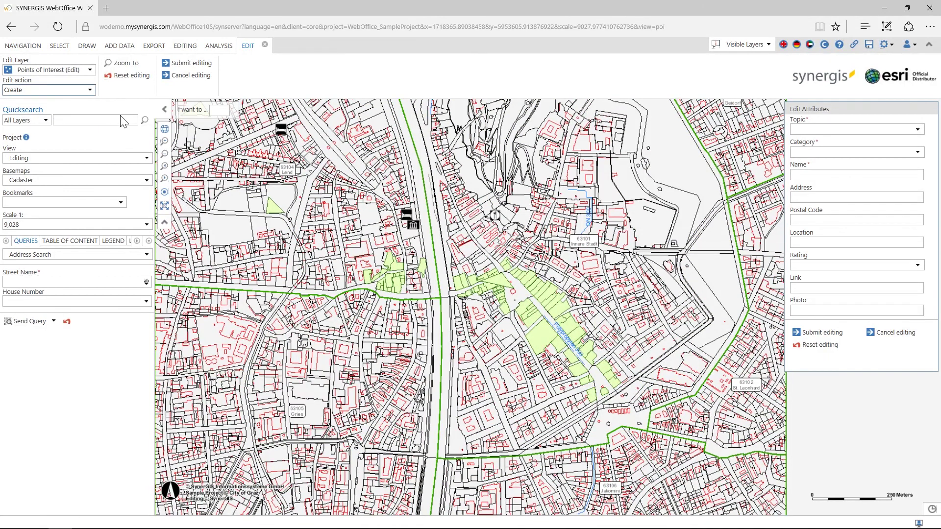
{"action": "left_click", "coordinate": [236, 227]}
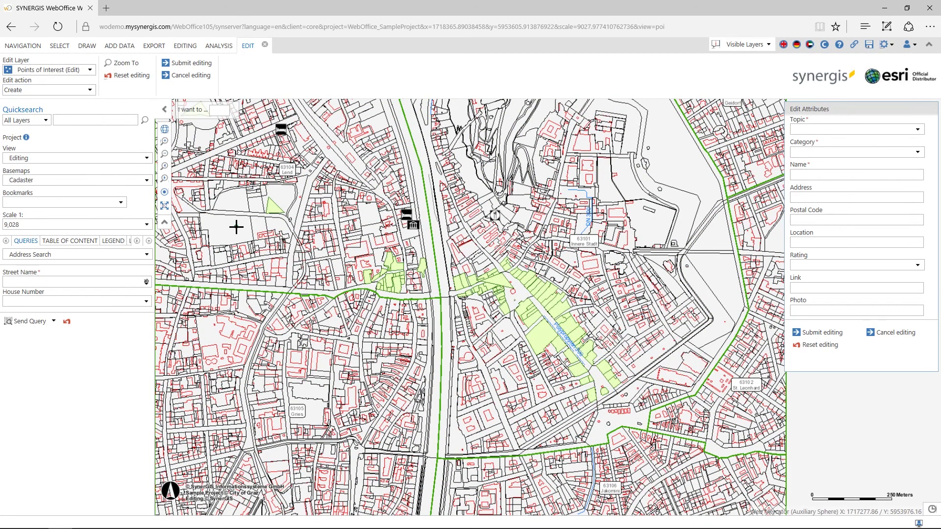
- Set the new point's Topic to Eat and Drink and Category to Cafe
{"action": "left_click", "coordinate": [918, 133]}
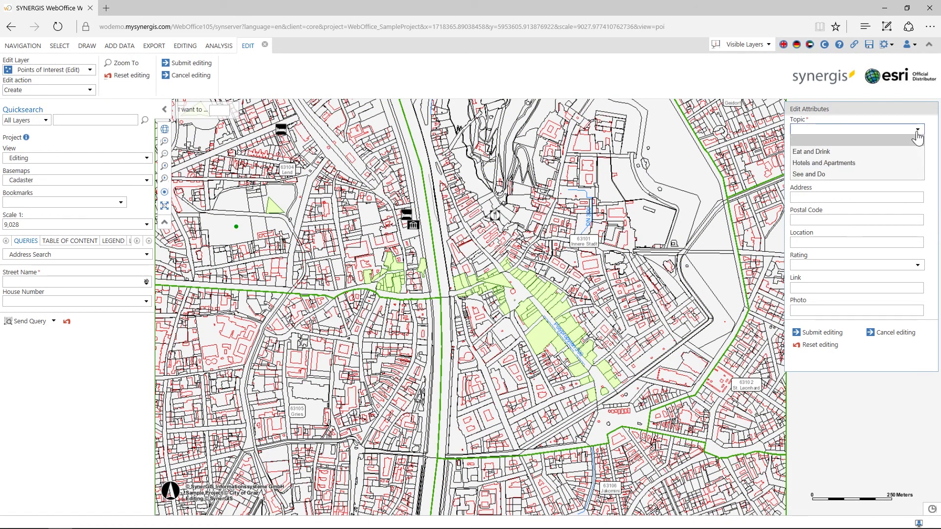
{"action": "left_click", "coordinate": [908, 152]}
{"action": "left_click", "coordinate": [919, 153]}
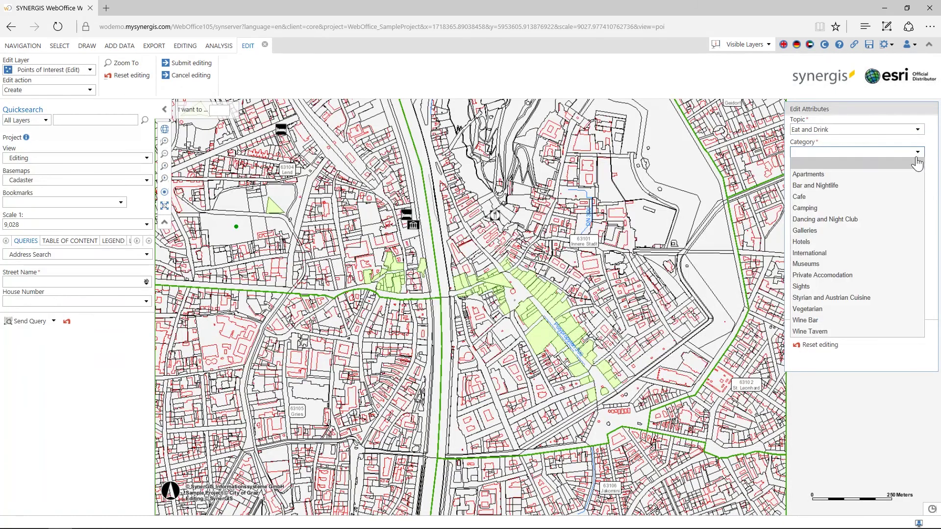
{"action": "left_click", "coordinate": [877, 198]}
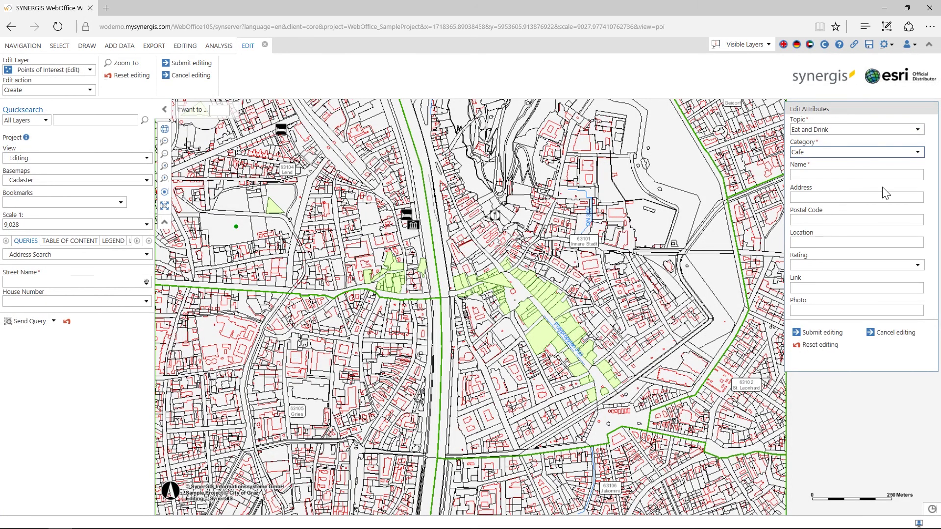